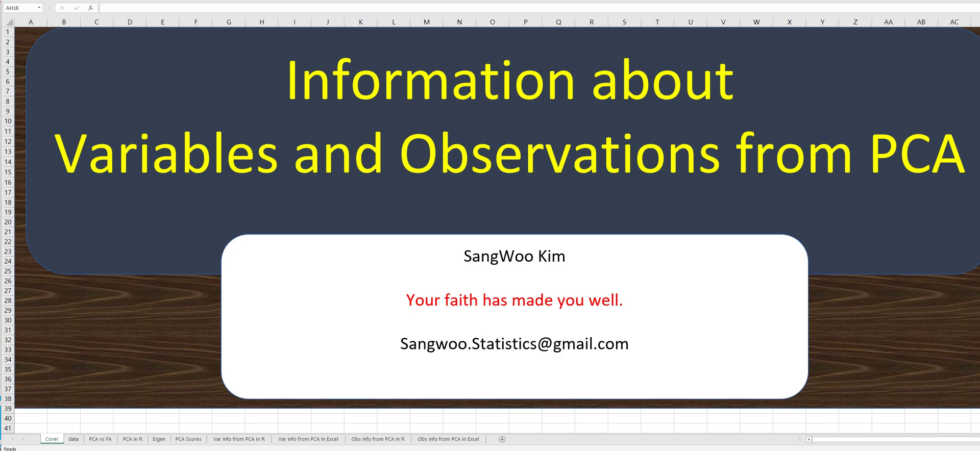
Step: Review the 'Var info from PCA in R' output, then go to the 'Var info from PCA in Excel' sheet
click(249, 442)
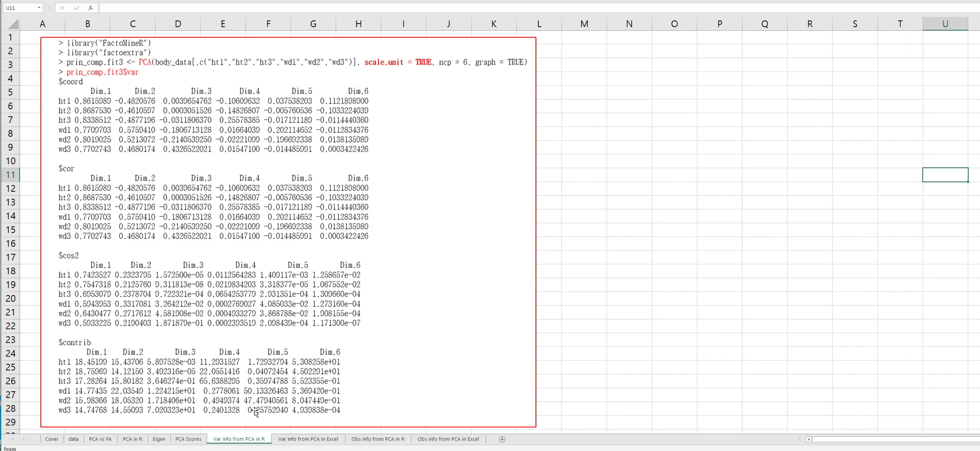
click(296, 442)
Step: Enter =CORREL($I$2:$I$51,P2:P51) in X4, giving ht1's PC1 coord of 0.86160
click(211, 67)
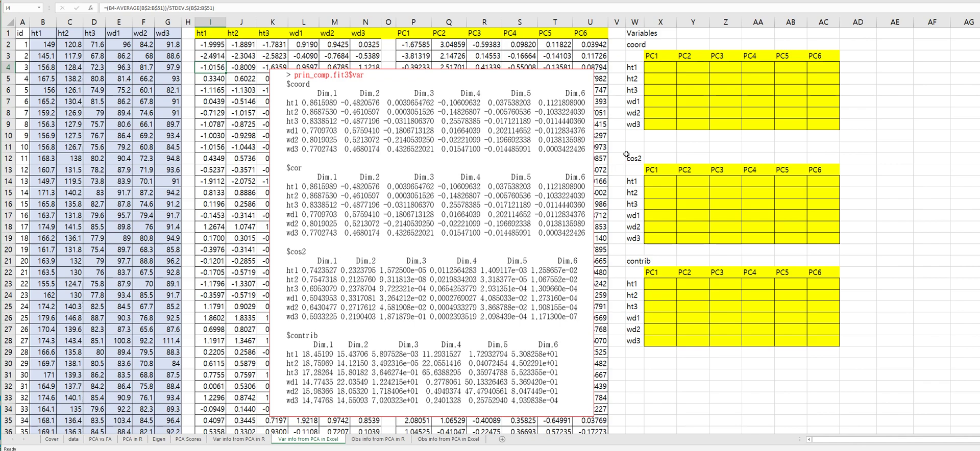
click(657, 66)
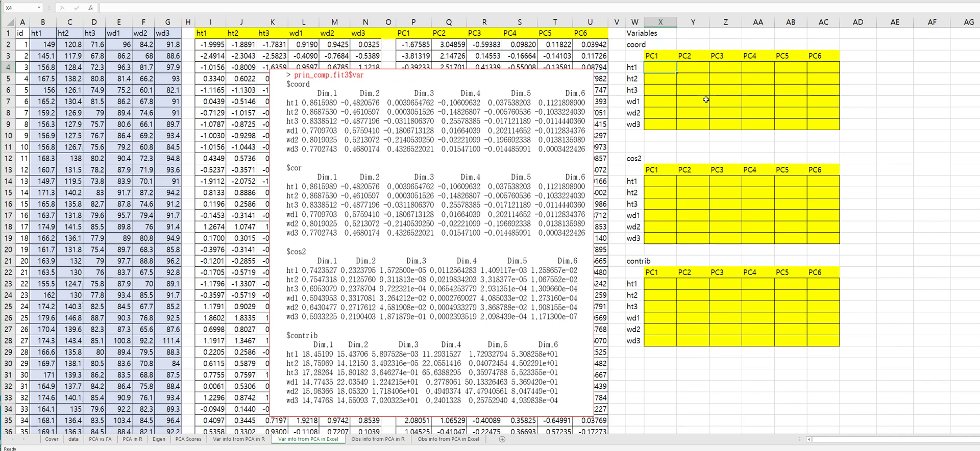
text(=correl)
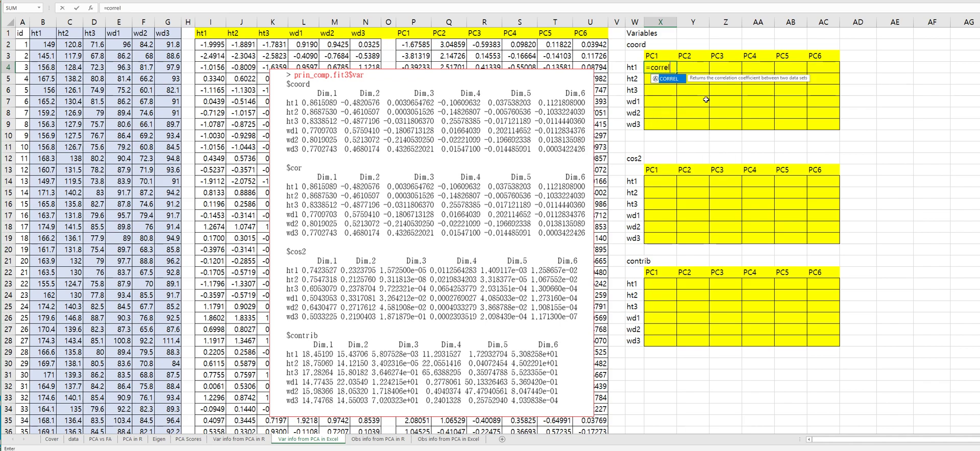
text(()
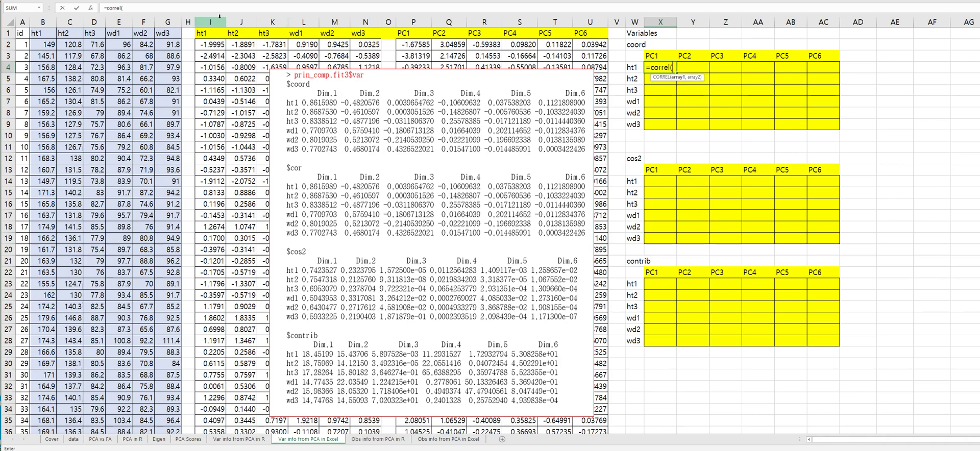
click(210, 45)
scroll(220, 312, down, 4)
scroll(220, 312, down, 4)
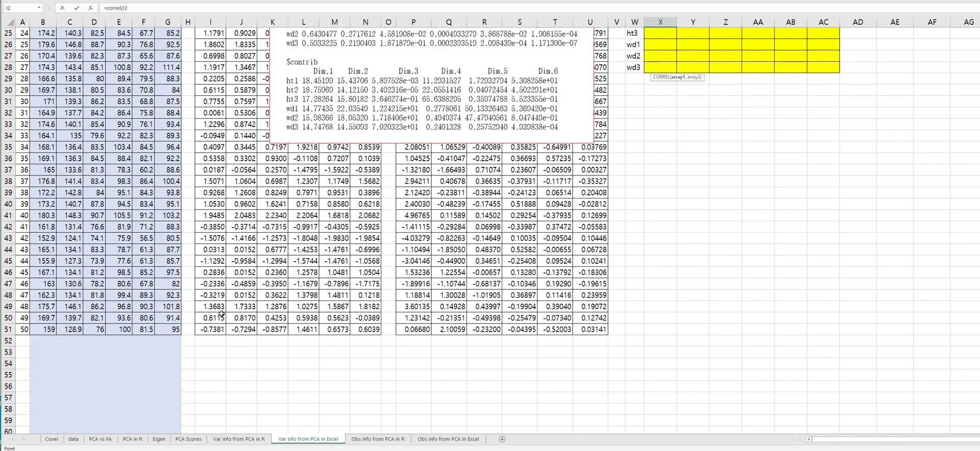
shift+click(219, 329)
key(F4)
text(,)
scroll(218, 329, up, 1)
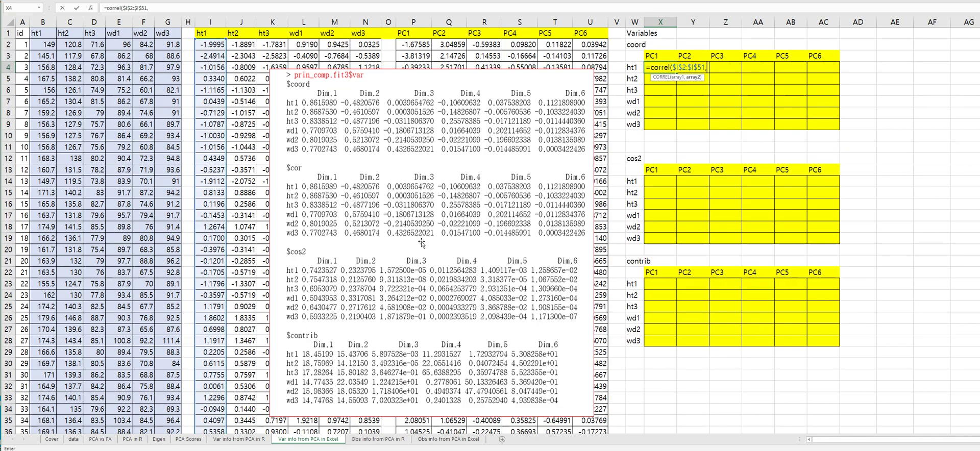
click(414, 43)
scroll(404, 368, down, 7)
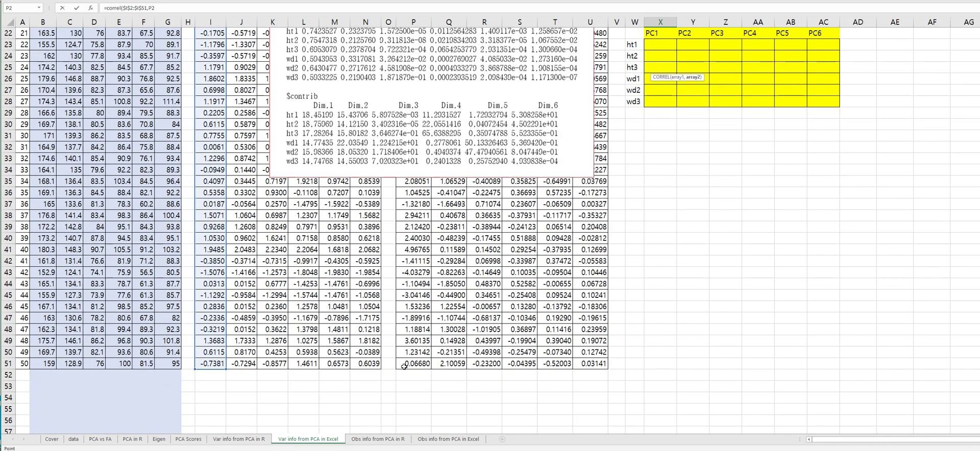
shift+click(407, 365)
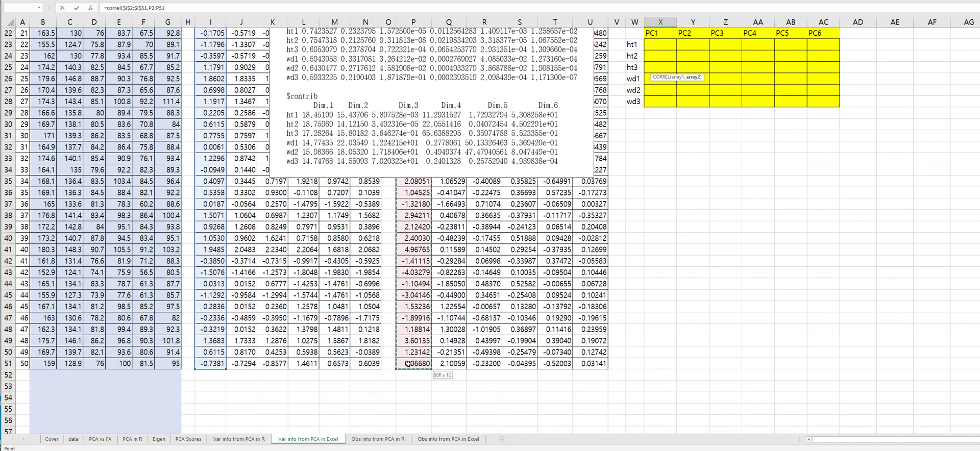
key(Return)
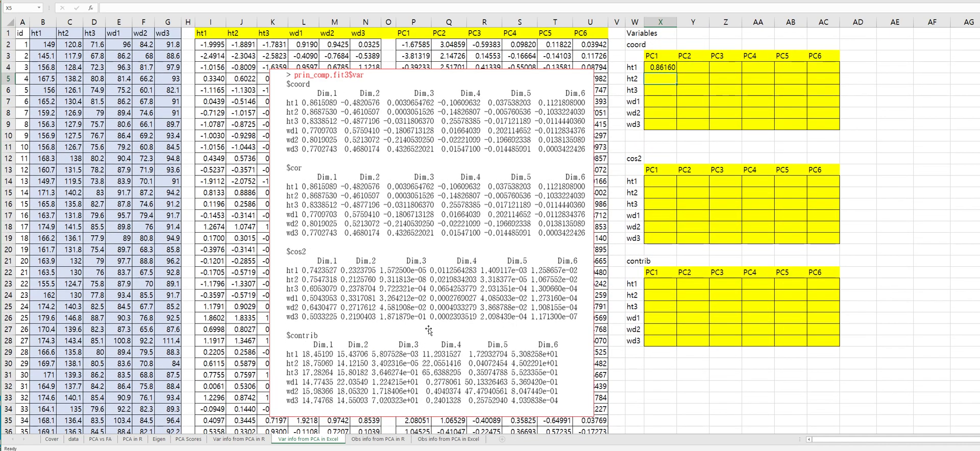
Step: Enter =CORREL($J$2:$J$51,P2:P51) in X5, giving ht2's PC1 coord of 0.86875
text(=correl)
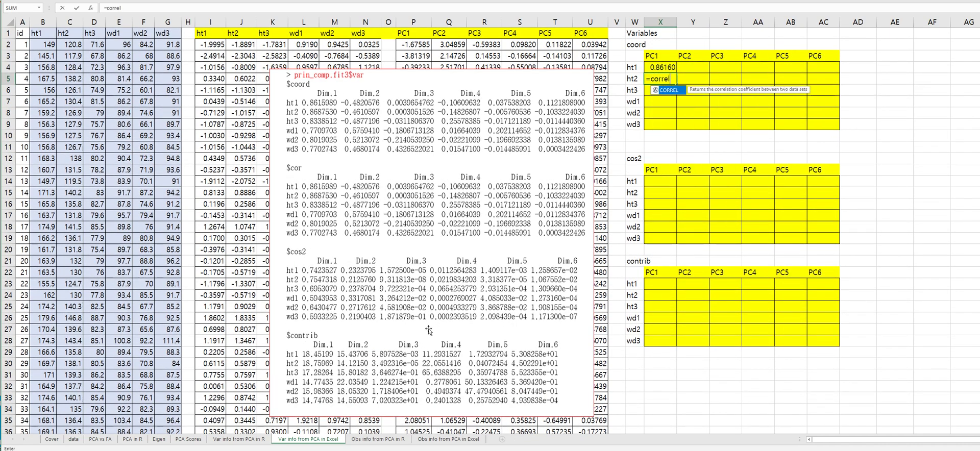
text(()
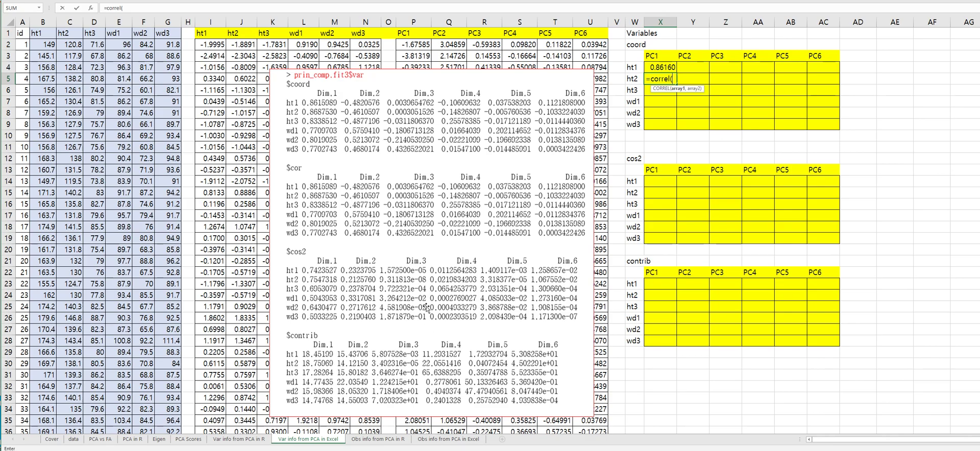
click(241, 44)
scroll(223, 391, down, 4)
scroll(223, 390, down, 3)
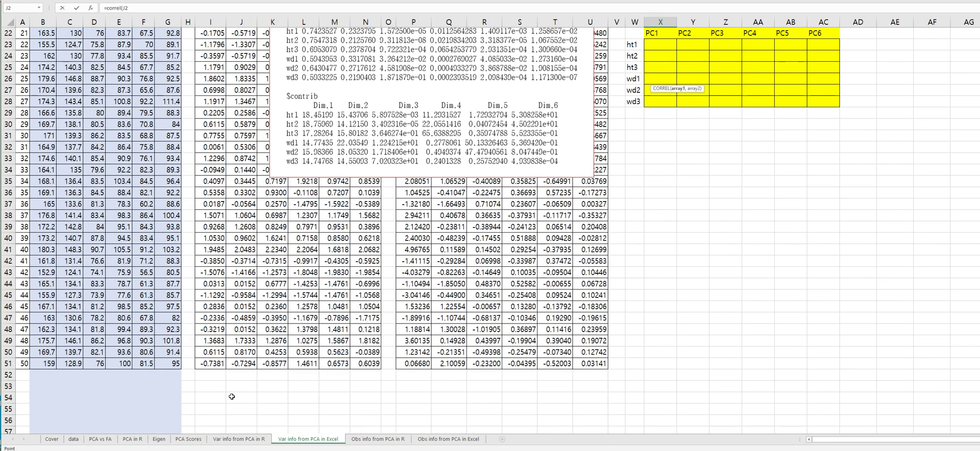
shift+click(242, 365)
key(F4)
text(,)
scroll(242, 365, up, 7)
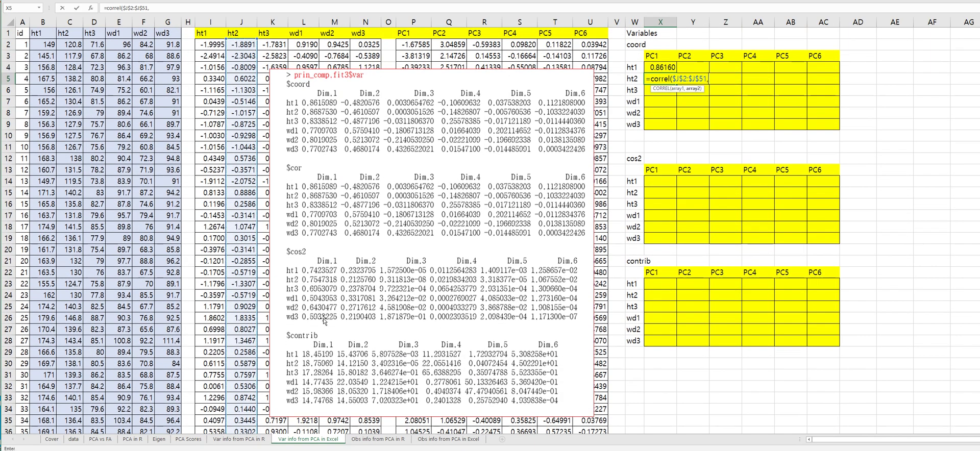
click(413, 45)
scroll(431, 309, down, 4)
scroll(431, 309, down, 4)
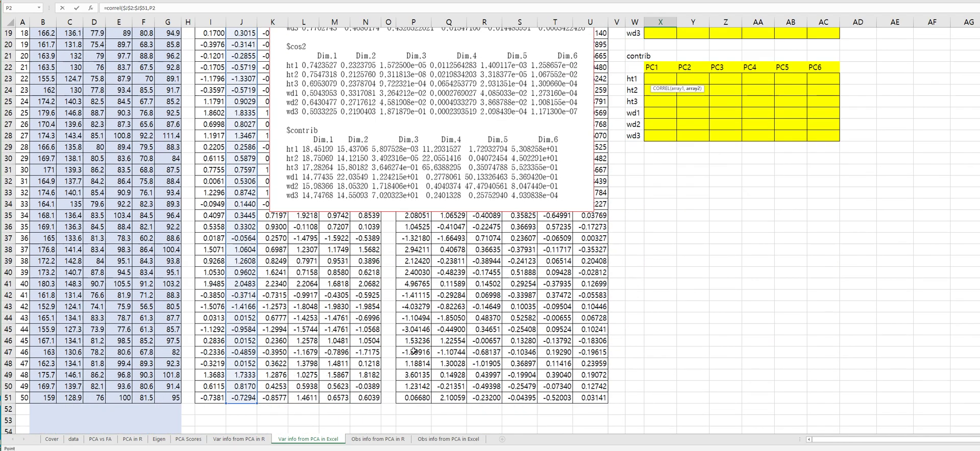
shift+click(415, 329)
key(Return)
scroll(433, 306, up, 8)
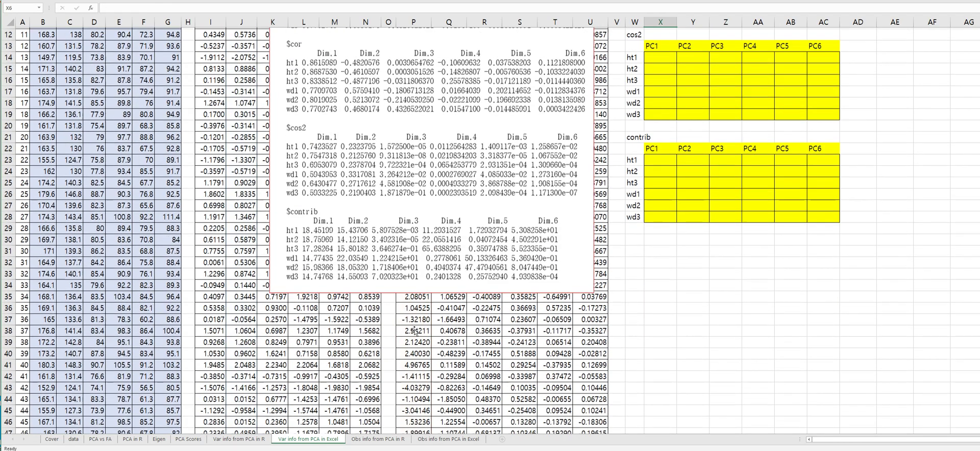
Step: Enter =CORREL($K$2:$K$51,P2:P51) in X6 for ht3 (0.83385), then start the wd1 CORREL formula
text(=)
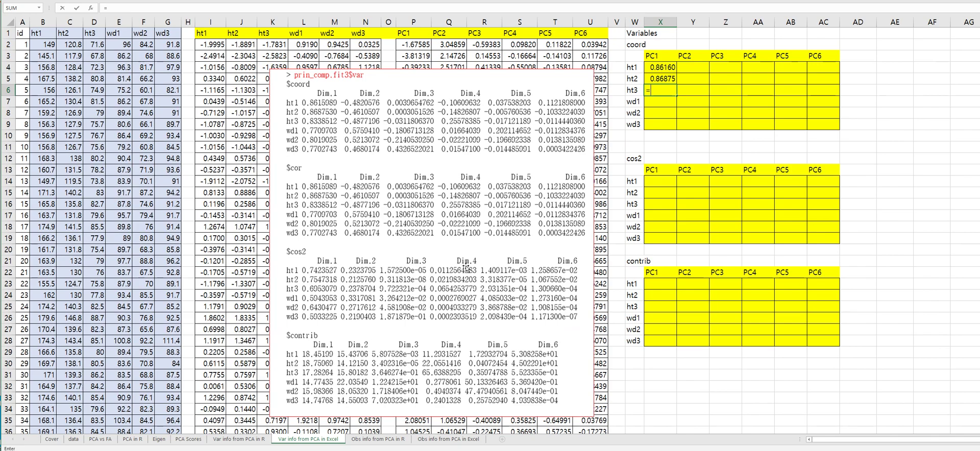
text(corre)
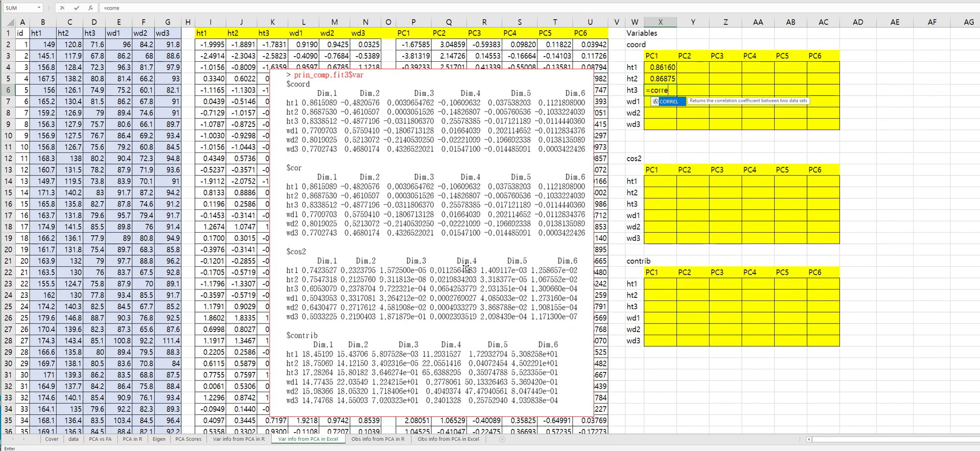
text(l()
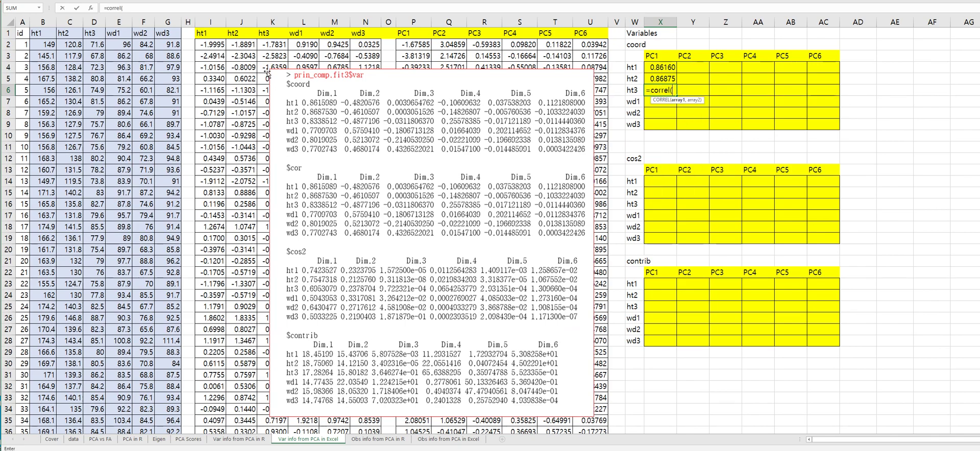
click(267, 47)
scroll(285, 363, down, 7)
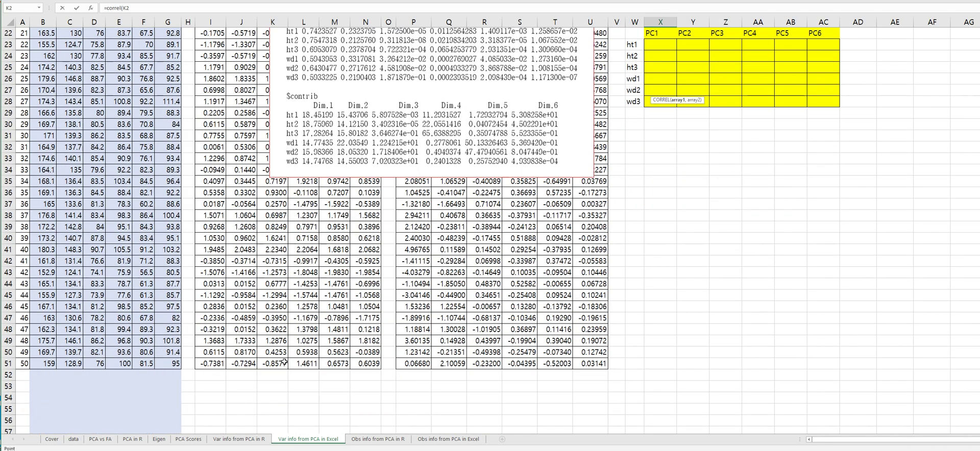
shift+click(278, 364)
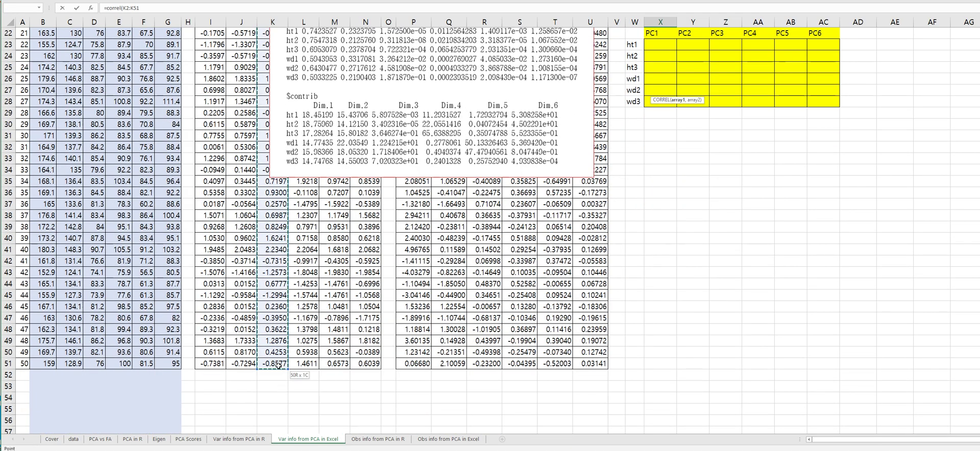
key(F4)
text(,)
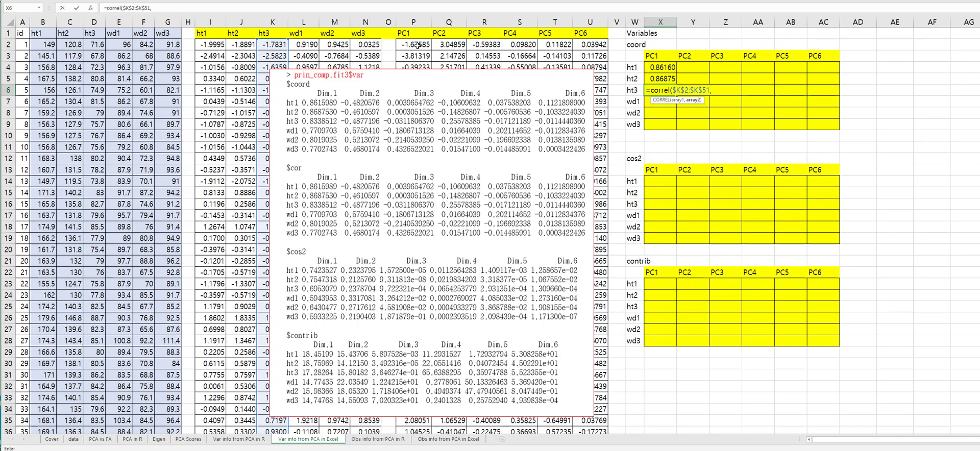
click(424, 47)
scroll(424, 325, down, 7)
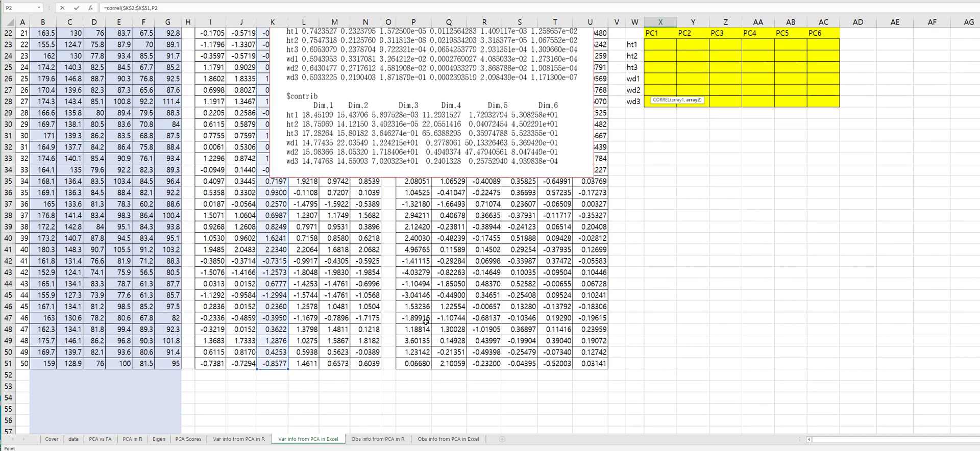
shift+click(415, 363)
key(Return)
scroll(480, 278, up, 2)
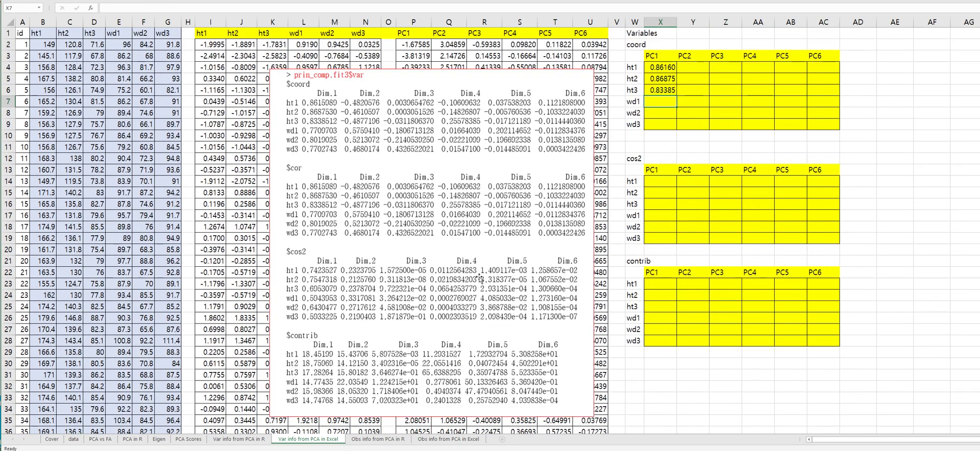
text(=correl()
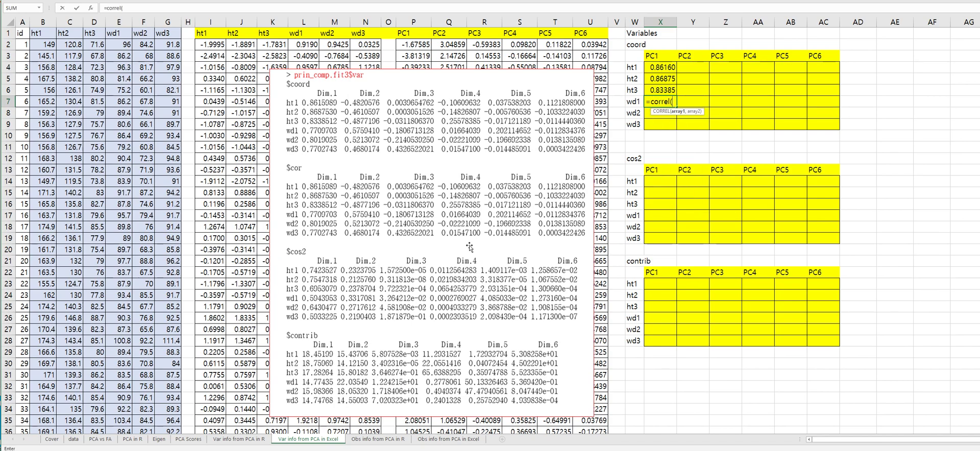
Step: Complete X7 as =CORREL($L$2:$L$51,P2:P51), giving wd1's PC1 coord of 0.77097
click(306, 45)
scroll(312, 416, down, 3)
scroll(313, 416, down, 4)
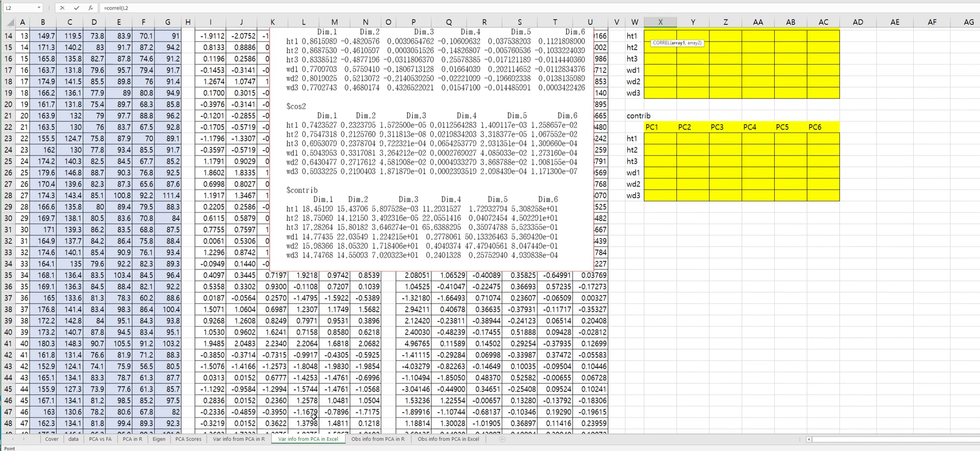
shift+click(313, 363)
key(F4)
text(,)
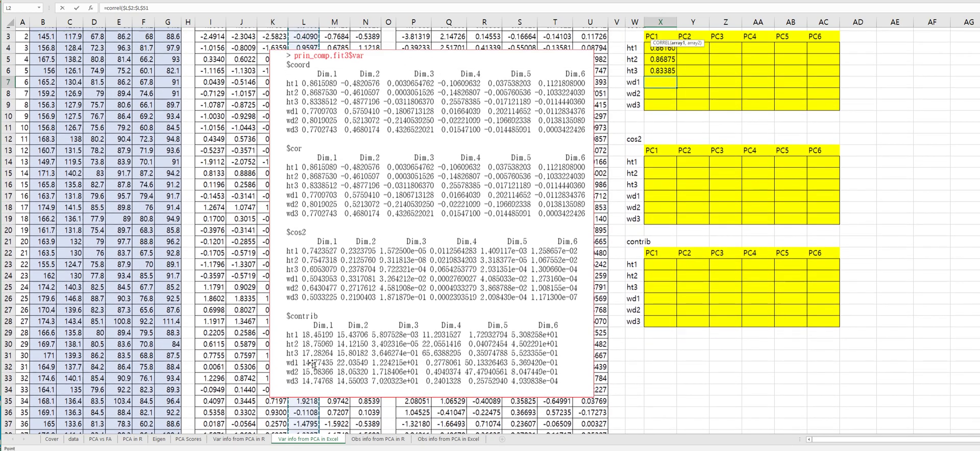
click(423, 44)
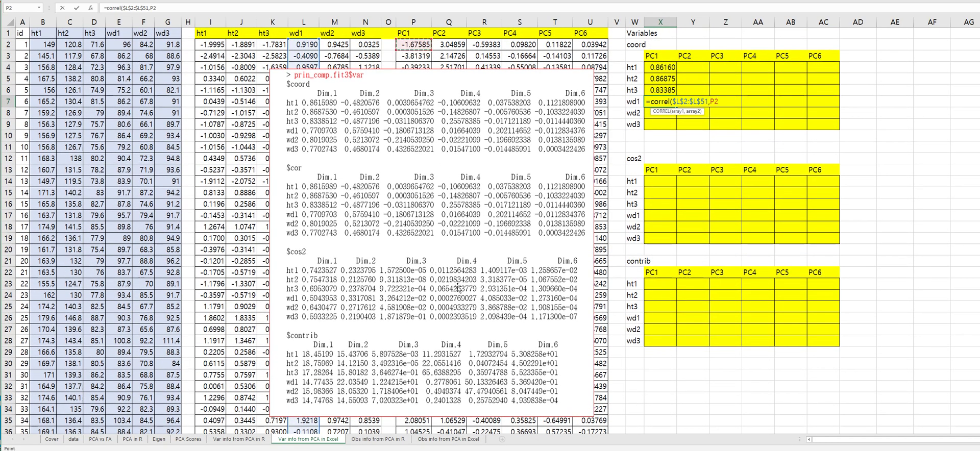
scroll(424, 46, down, 7)
shift+click(422, 359)
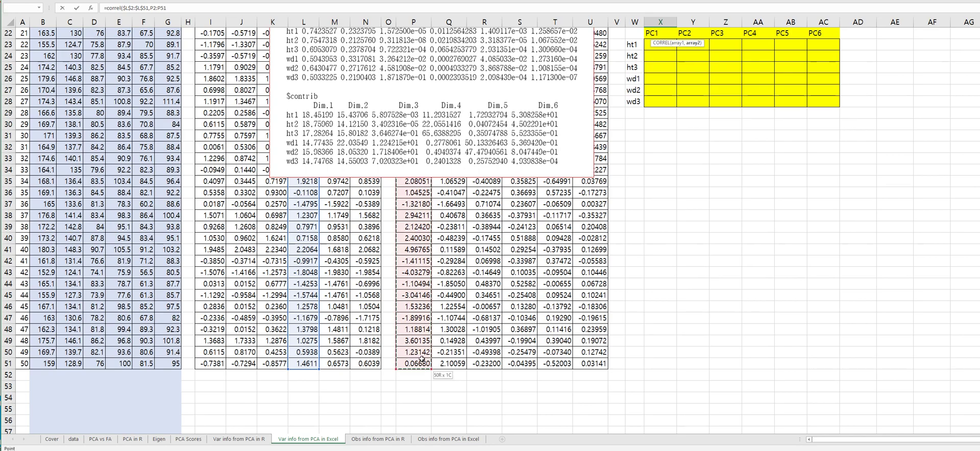
key(Return)
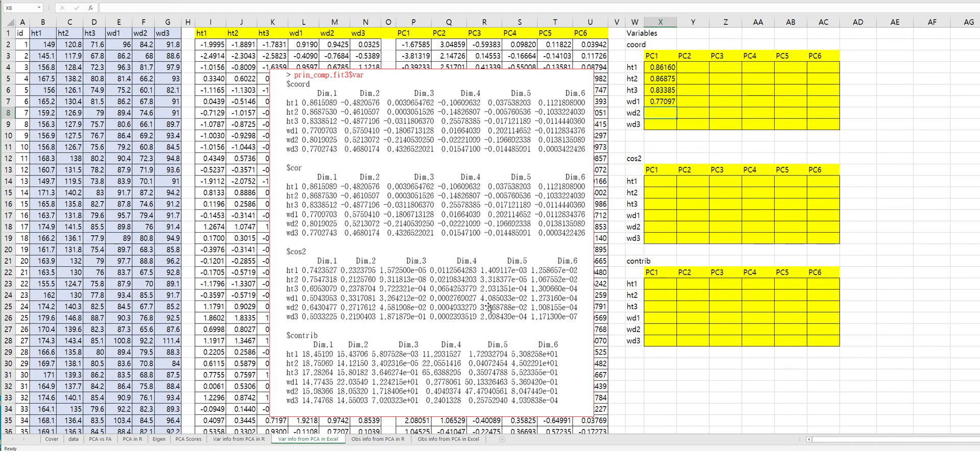
Step: Enter =CORREL($M$2:$M$51,P2:P51) in X8, giving wd2's PC1 coord of 0.80190
text(=correl()
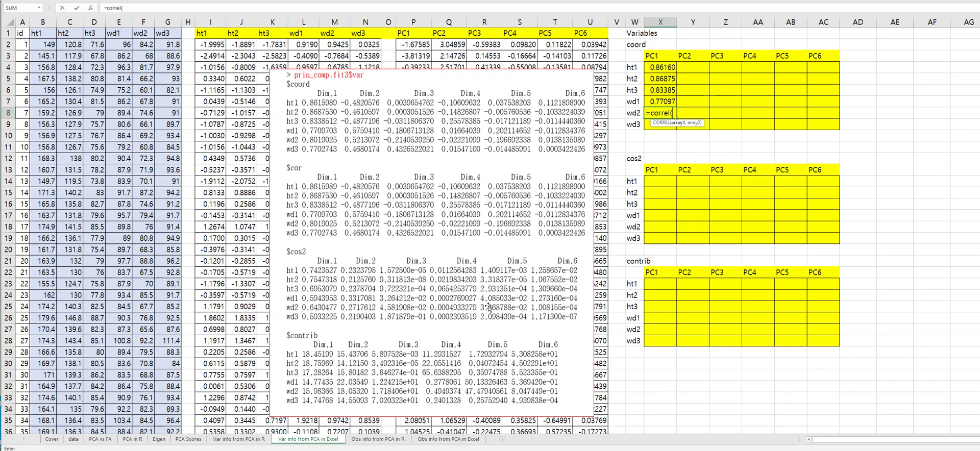
click(330, 44)
scroll(386, 416, down, 4)
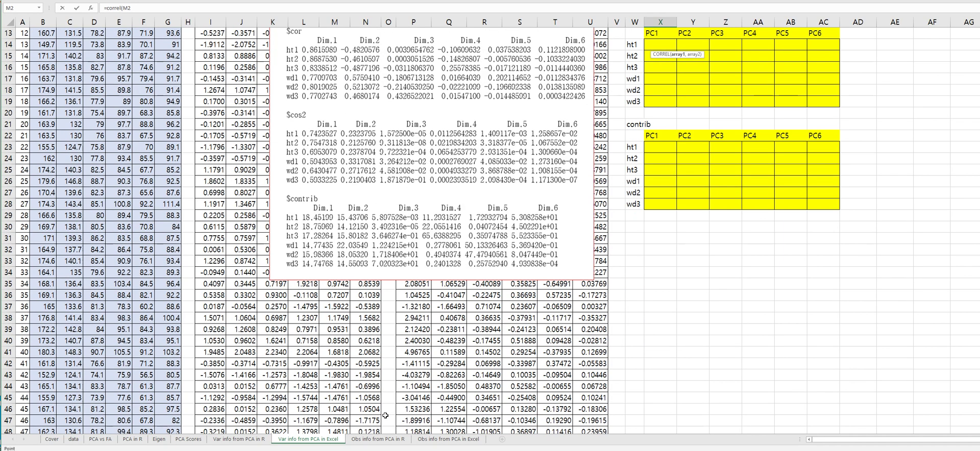
scroll(385, 416, down, 3)
shift+click(340, 371)
key(F4)
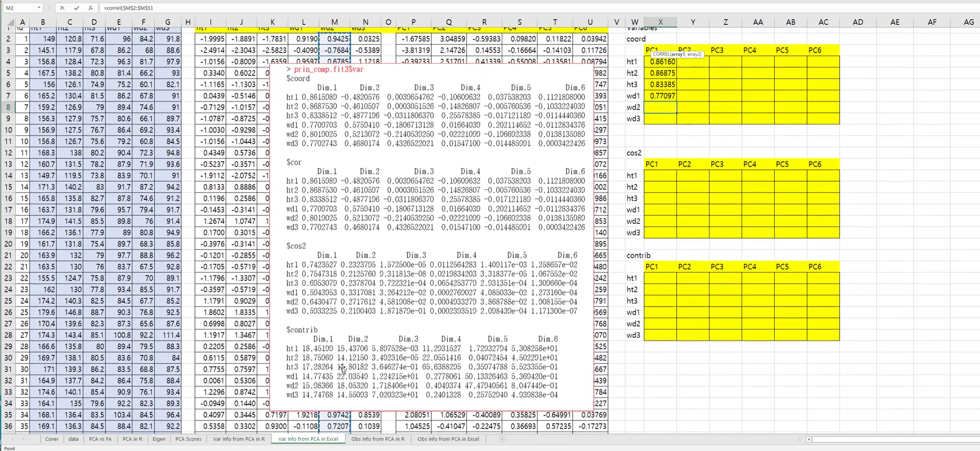
scroll(343, 371, up, 1)
text(,)
click(416, 44)
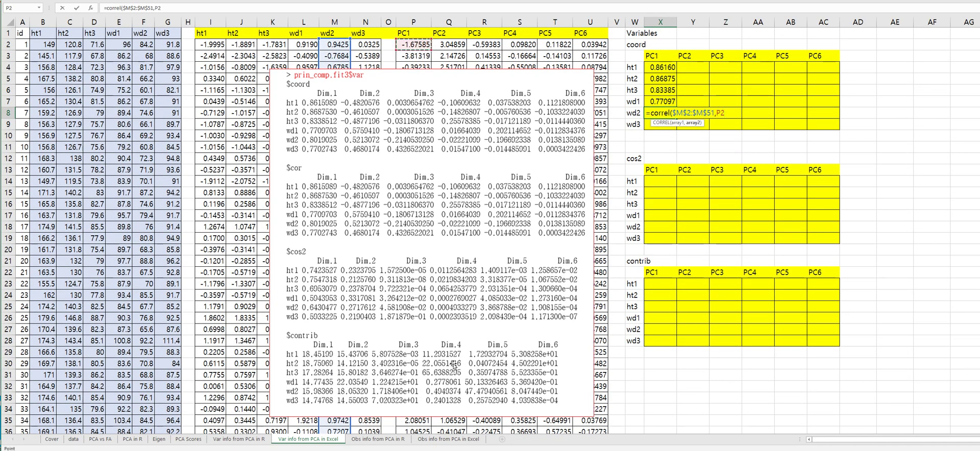
scroll(453, 365, down, 6)
shift+click(412, 394)
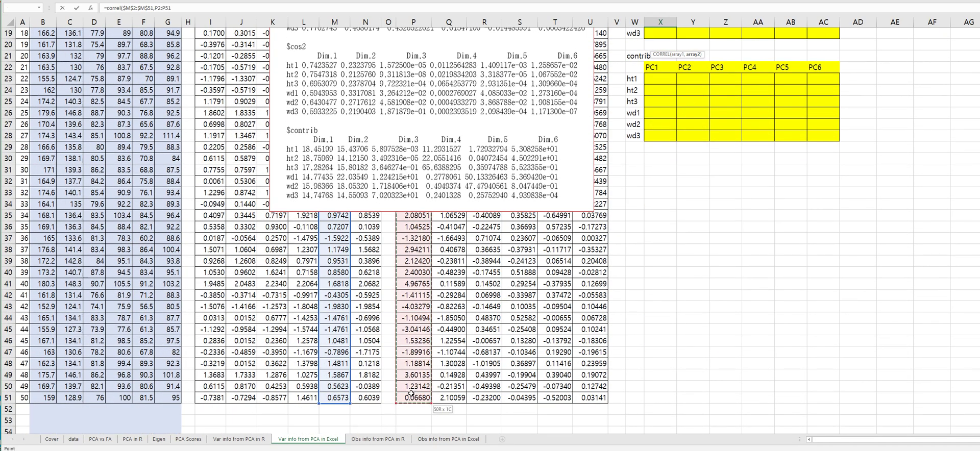
scroll(412, 394, up, 6)
key(Return)
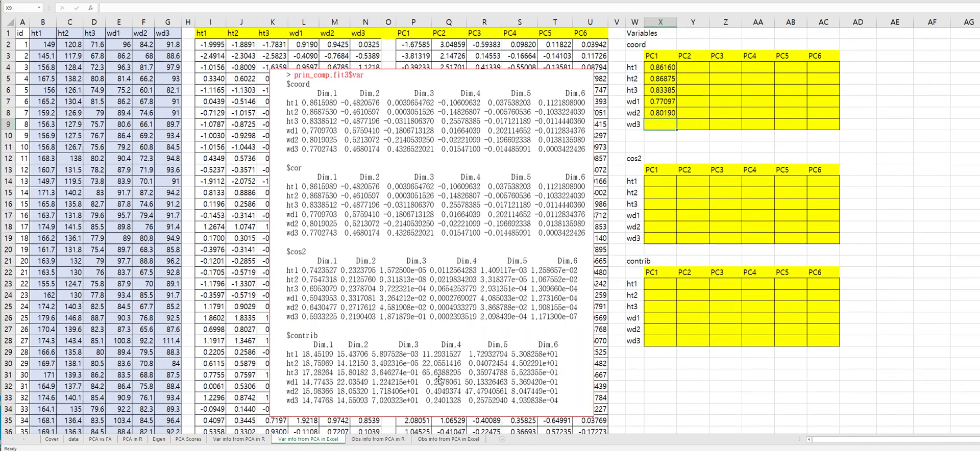
Step: Enter =CORREL($N$2:$N$51,P2:P51) in X9, giving wd3's PC1 coord of 0.77027
text(=cor)
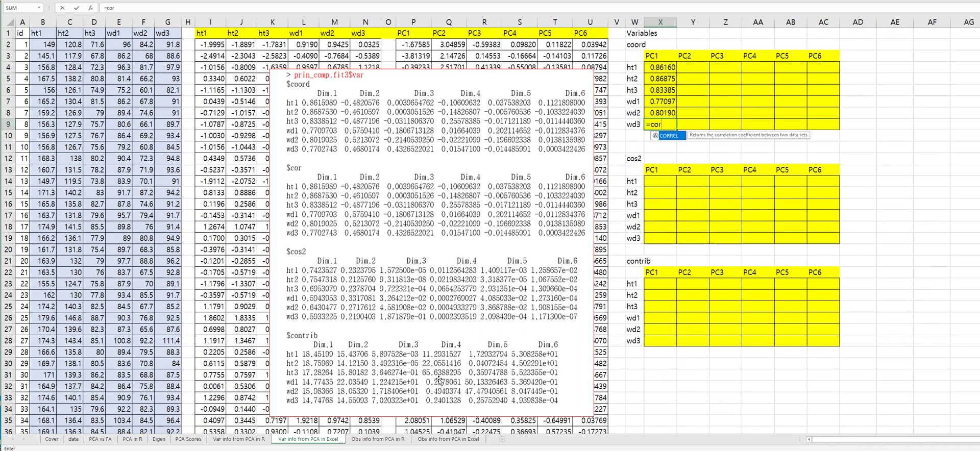
text(rel()
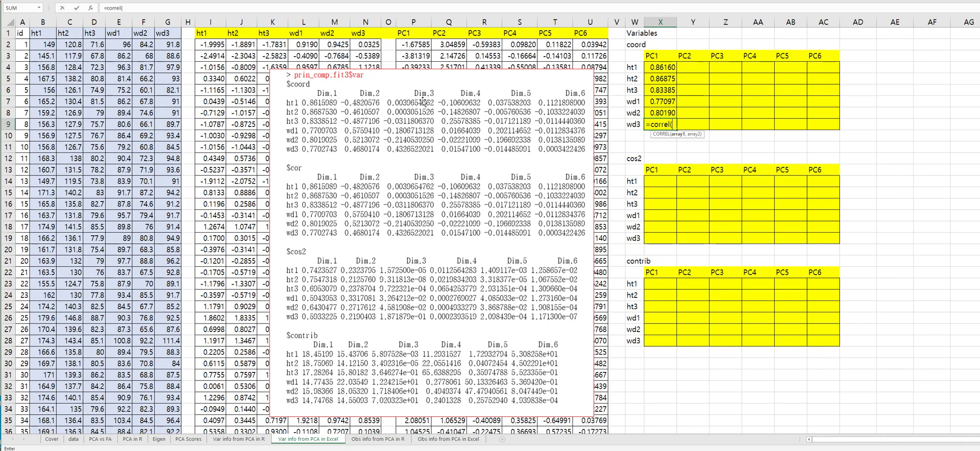
click(366, 45)
scroll(370, 316, down, 4)
scroll(370, 316, down, 3)
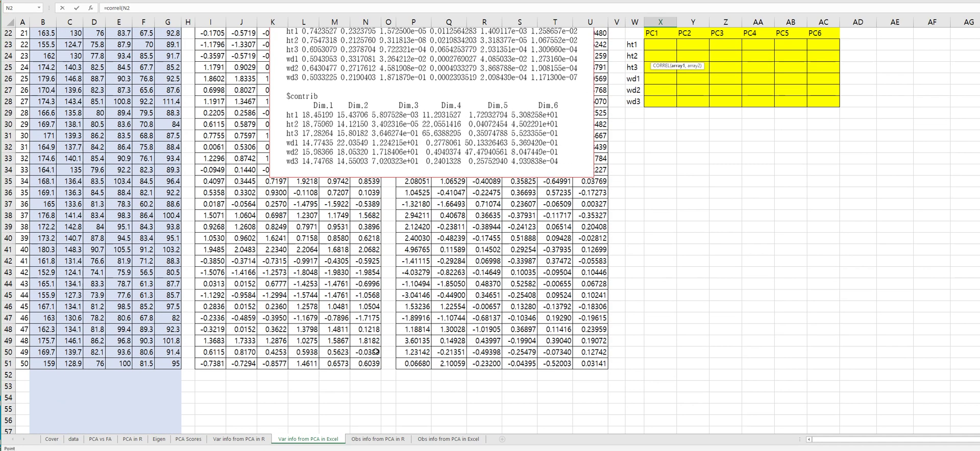
shift+click(374, 363)
key(F4)
scroll(374, 365, up, 7)
text(,)
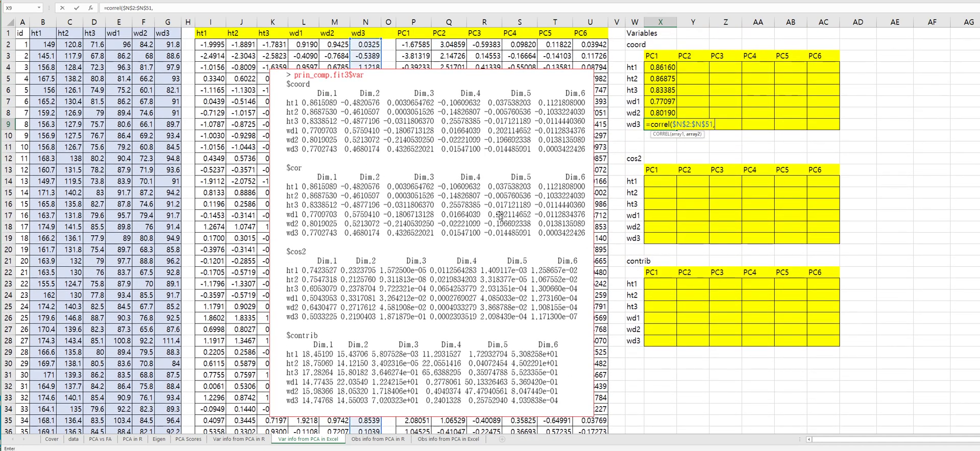
click(413, 45)
scroll(411, 390, down, 4)
scroll(411, 391, down, 3)
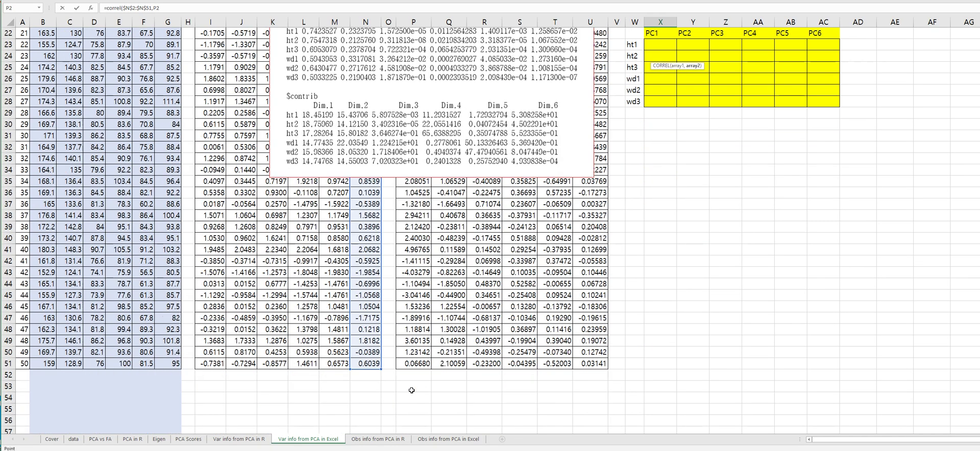
shift+click(416, 363)
key(Return)
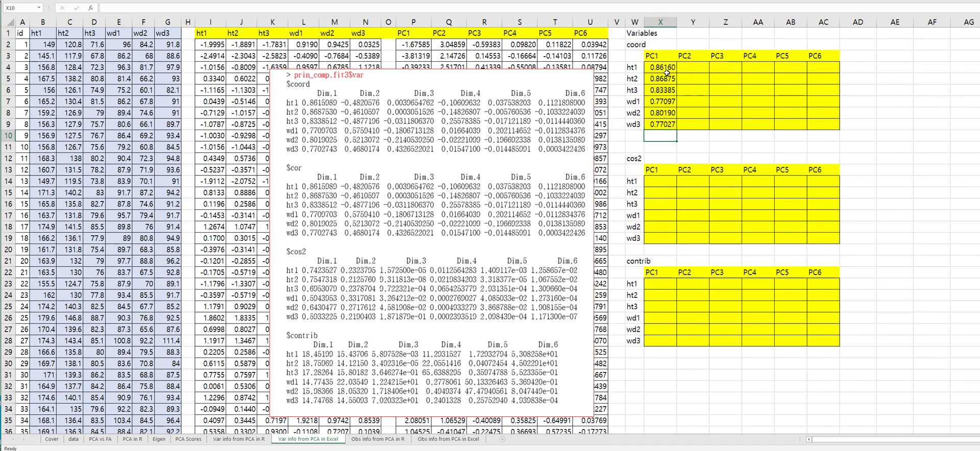
Step: Fill X4:X9's correlation formulas right through column AC, then check the formulas in Z8 and X4
drag(664, 71, 677, 127)
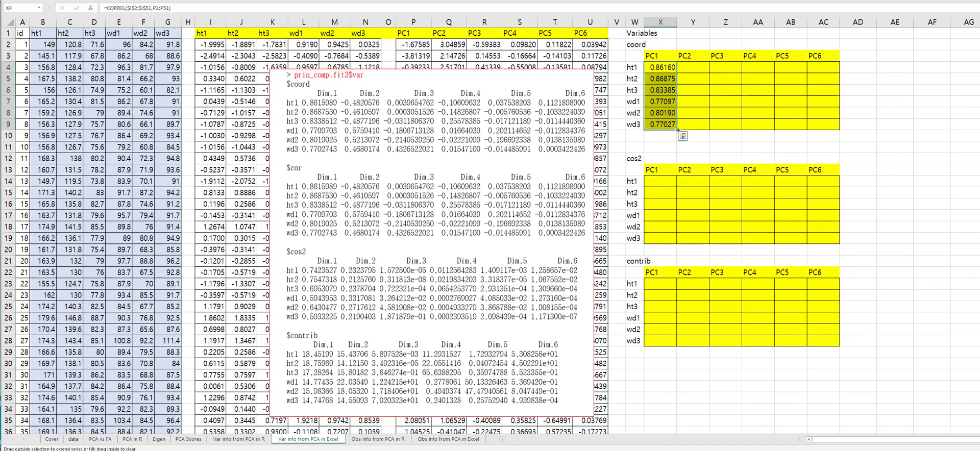
drag(678, 130, 837, 131)
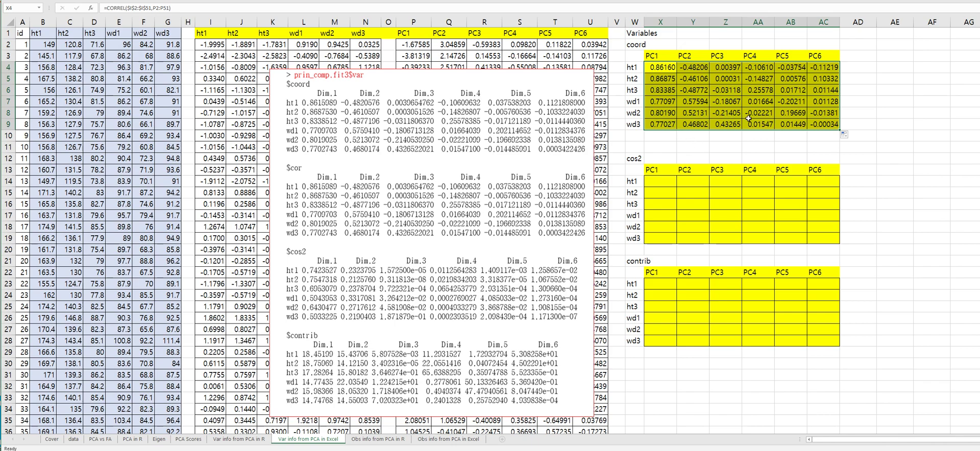
click(725, 113)
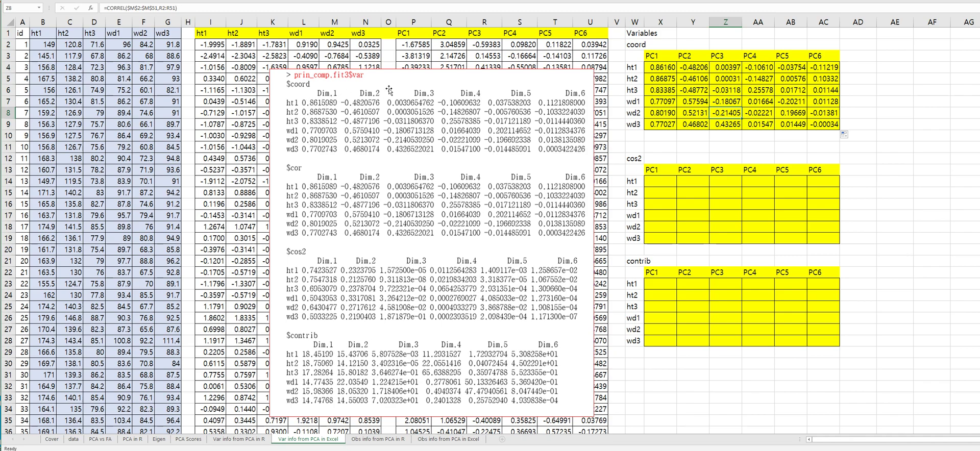
click(666, 67)
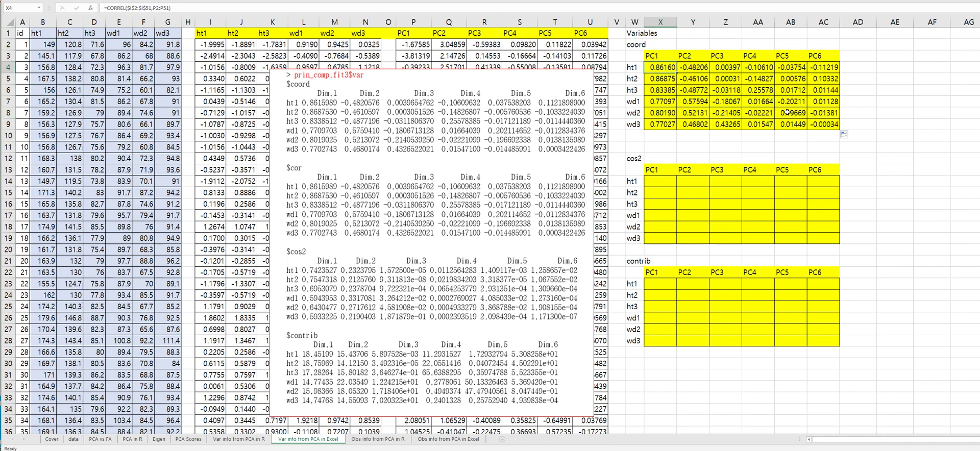
Step: Show the coord values X4:AC9 with more decimals and widen columns X to AC
shift+click(818, 126)
key(alt+h)
key(0)
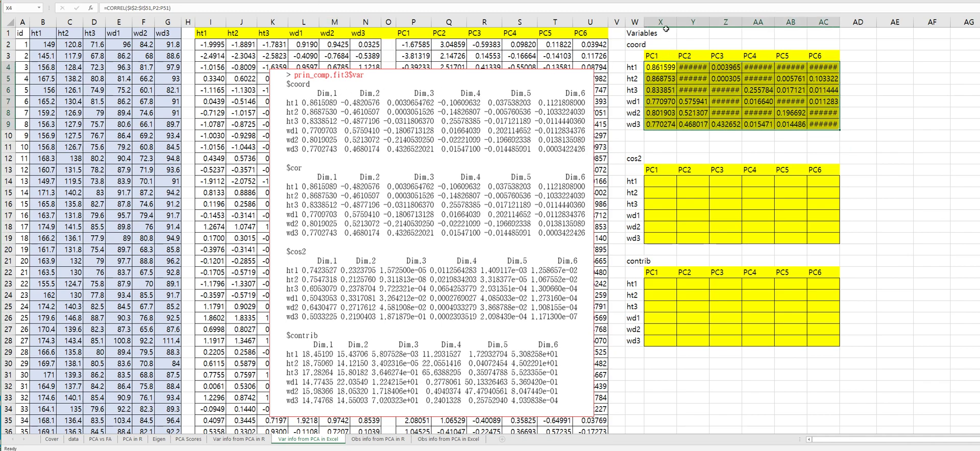
drag(664, 22, 813, 24)
Step: Fill the cos2 table X14:AC19 with =X4^2 squared coord values, shown to six decimals
click(664, 193)
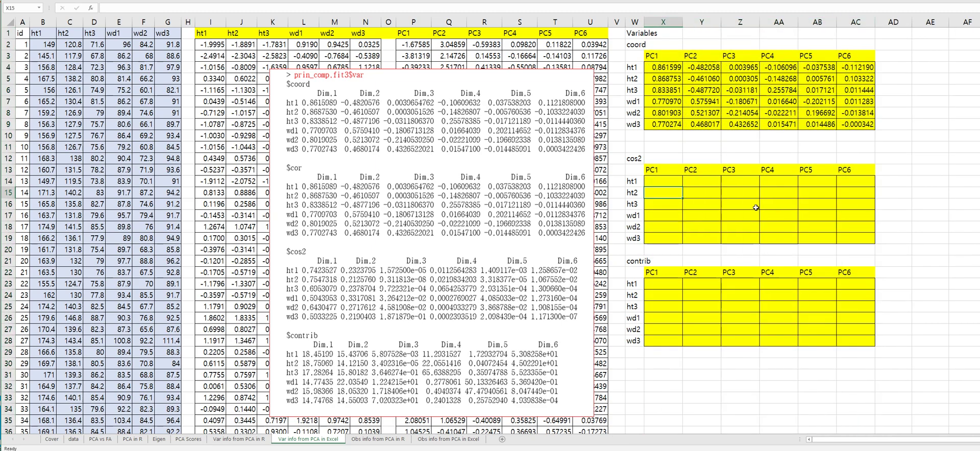
key(Up)
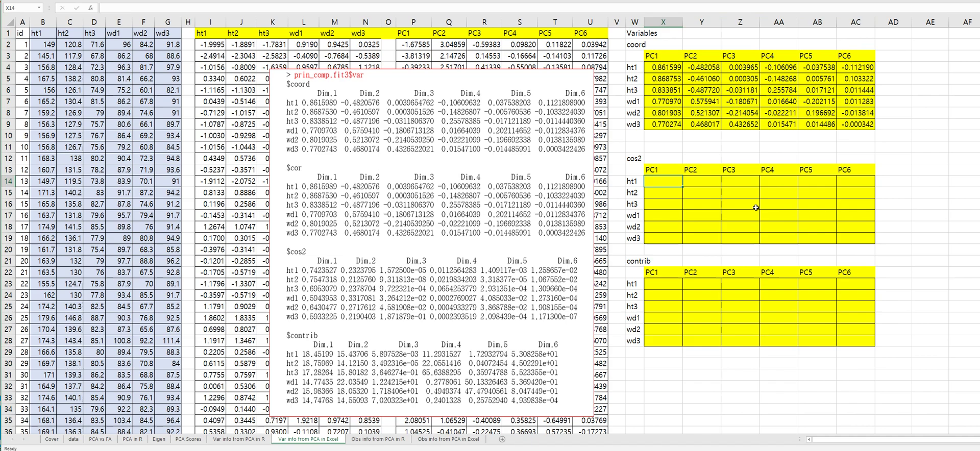
text(=)
key(Up)
key(Up)
key(Up)
key(Up)
key(Up)
key(Up)
key(Up)
key(Up)
key(Up)
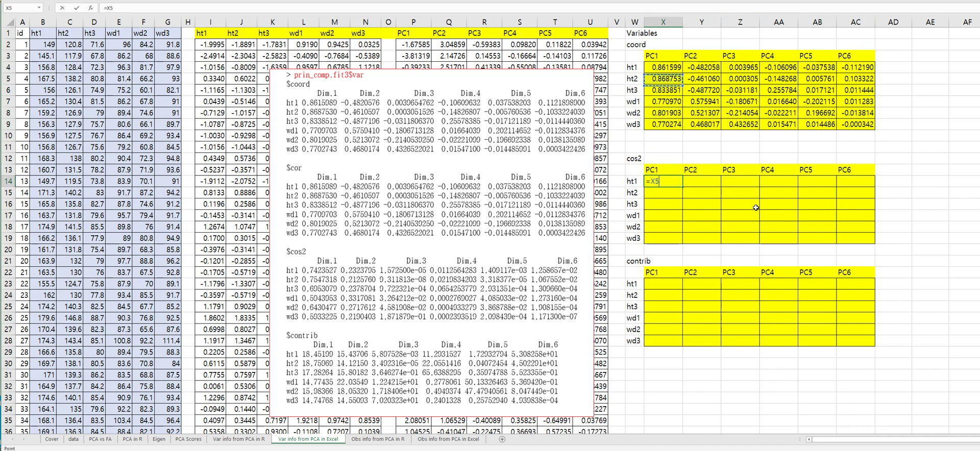
key(Up)
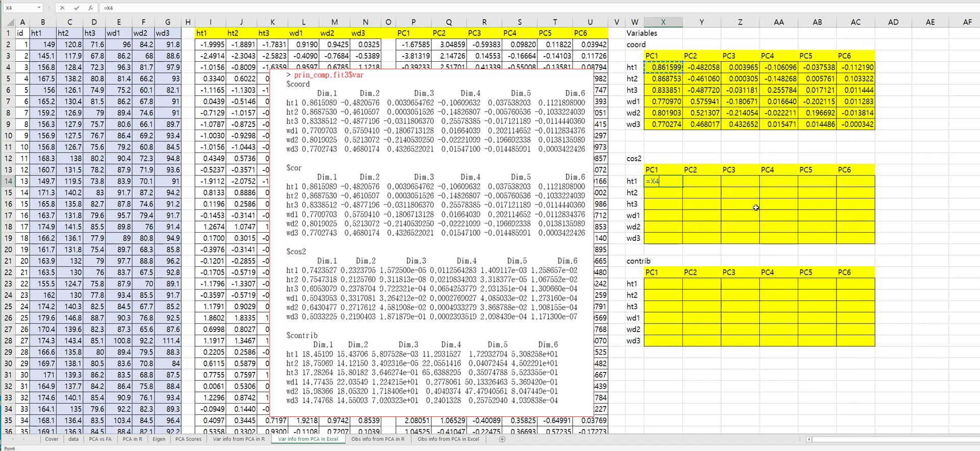
text(^2)
key(ctrl+Return)
key(ctrl+c)
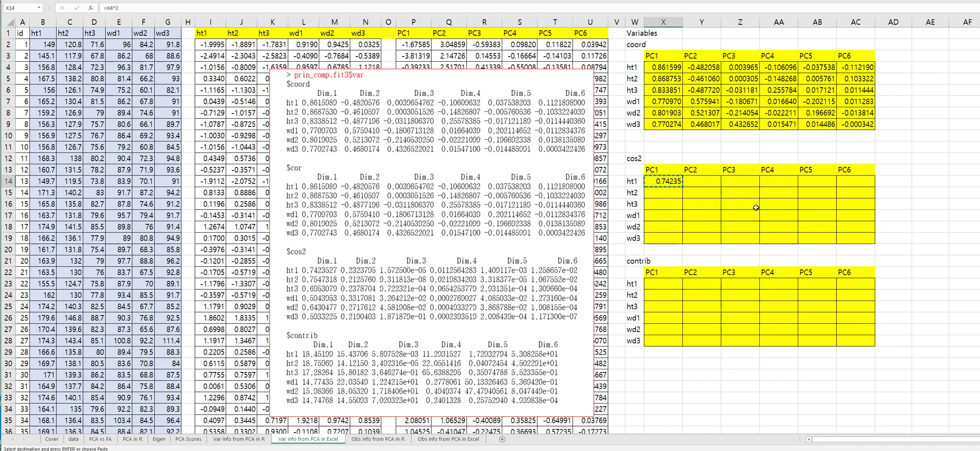
shift+click(852, 235)
key(ctrl+v)
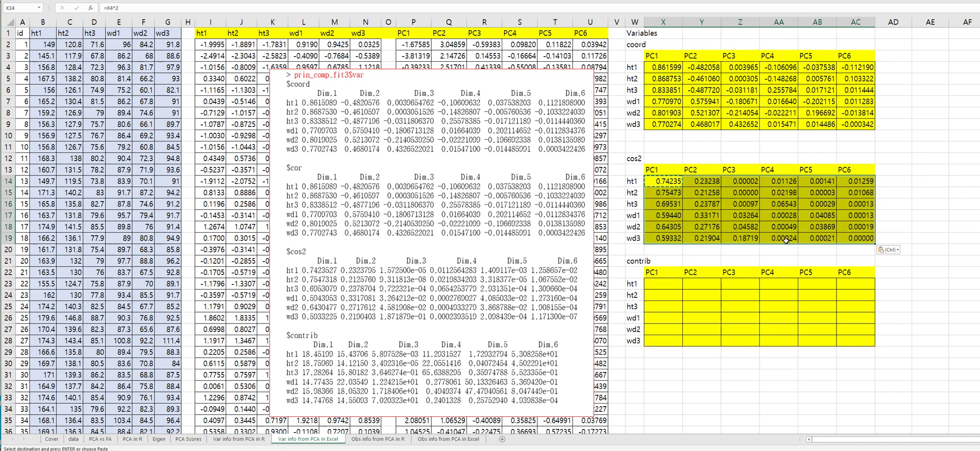
key(Escape)
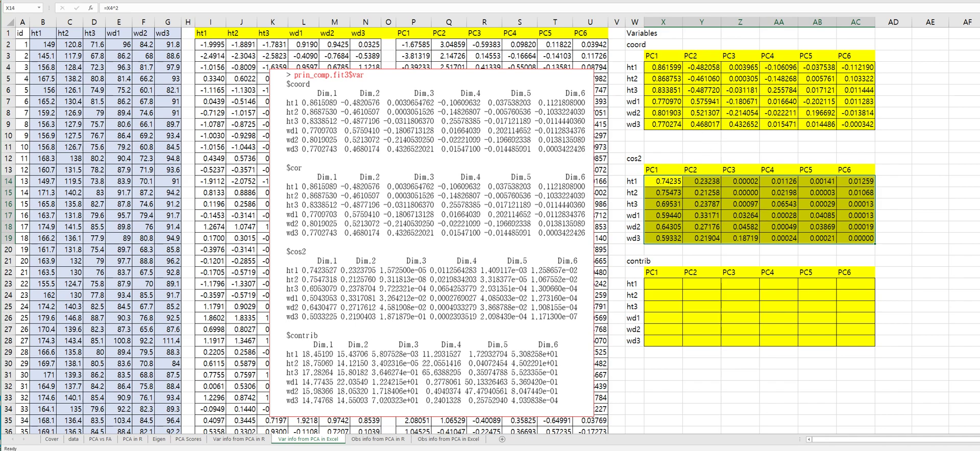
key(alt+h)
key(0)
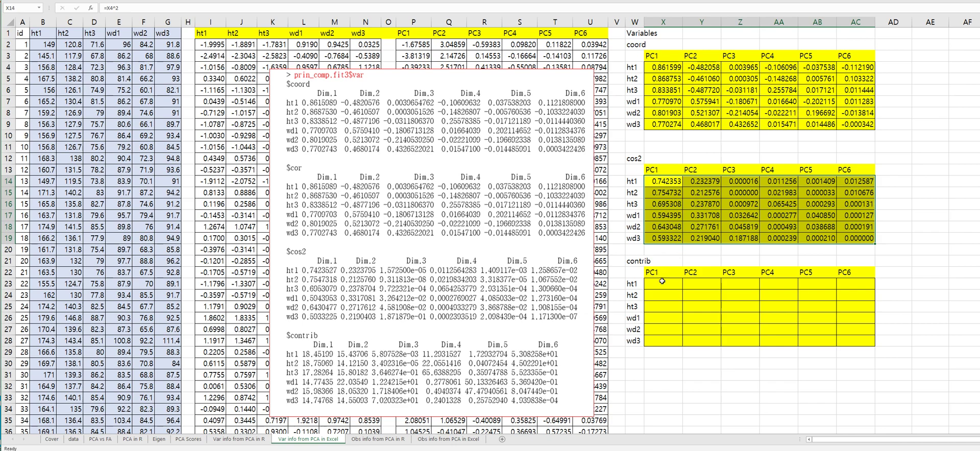
Step: Enter =X14/SUM(X$14:X$19) in X23 as ht1's PC1 share of the cos2 total
click(662, 285)
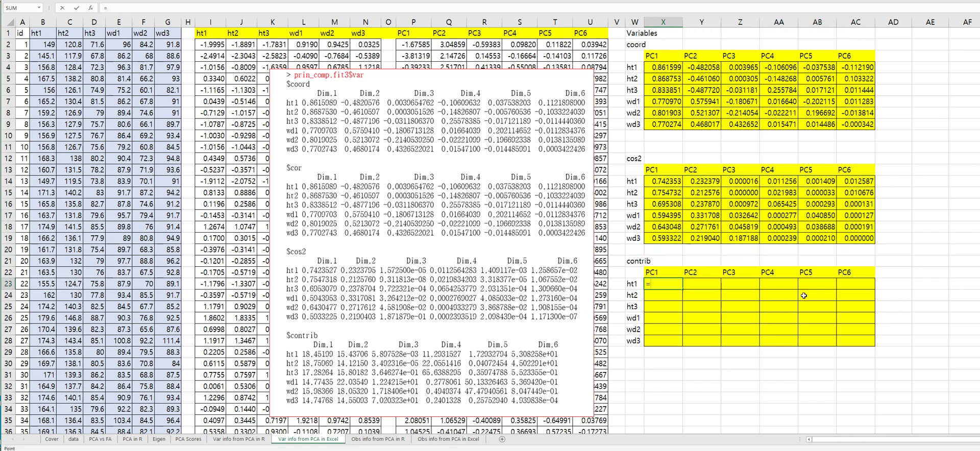
text(=)
key(Up)
key(Up)
key(Up)
key(Up)
key(Up)
key(Up)
key(Up)
key(Up)
key(Up)
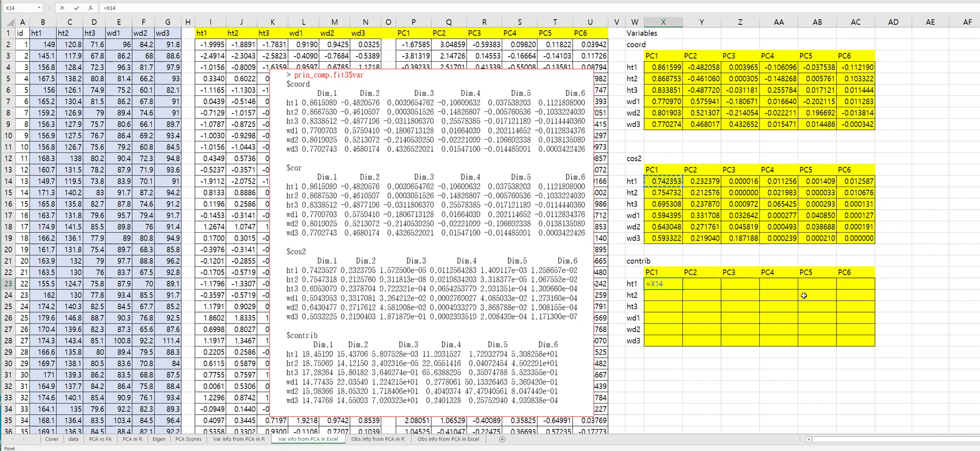
text(/sum()
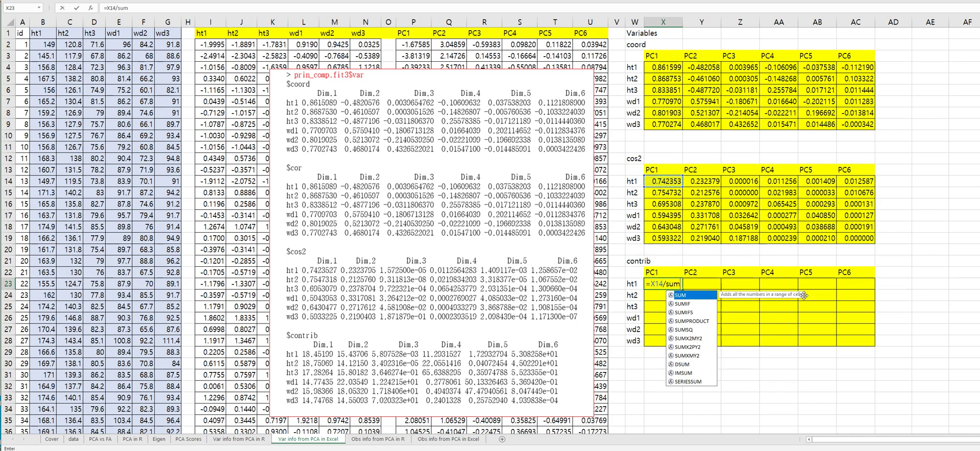
key(Up)
key(Up)
key(Up)
key(Up)
key(shift+Up)
key(shift+Up)
key(shift+Up)
key(shift+Up)
key(shift+Up)
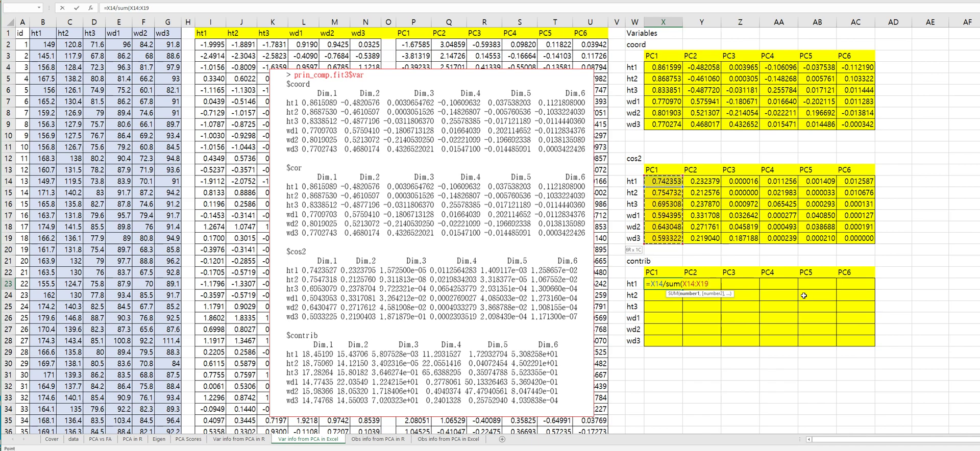
key(F4)
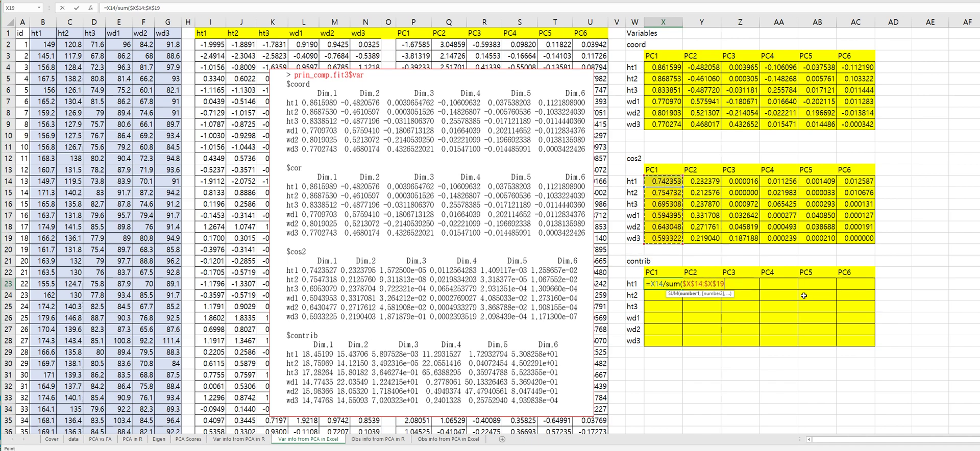
key(F4)
key(ctrl+Return)
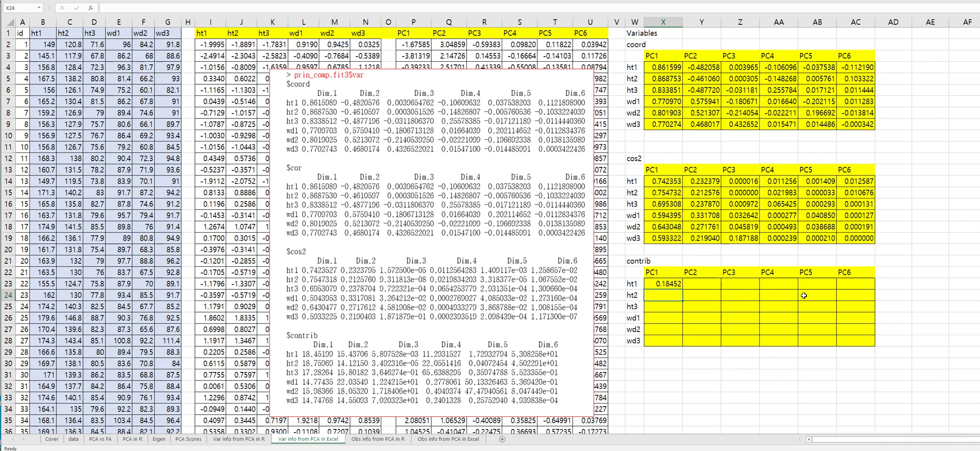
Step: Append *100 to the formula and paste it across the contrib table X23:AC28
click(186, 9)
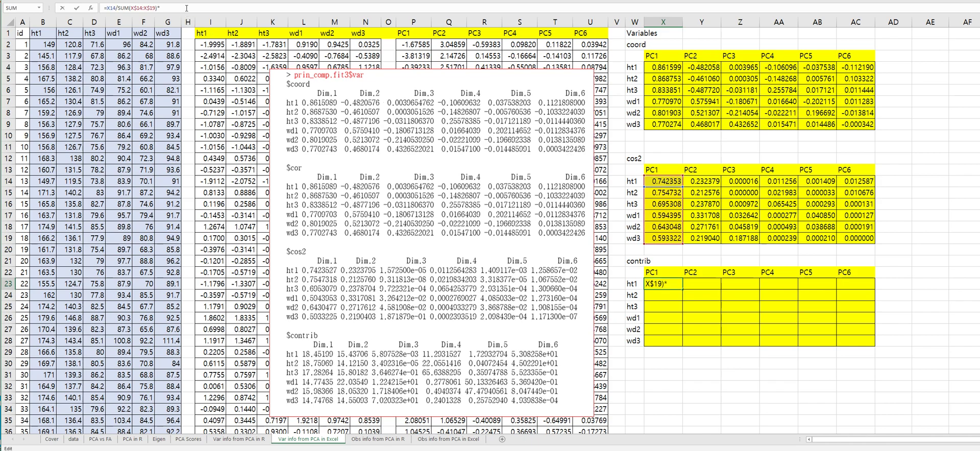
text(*100)
key(ctrl+Return)
key(ctrl+c)
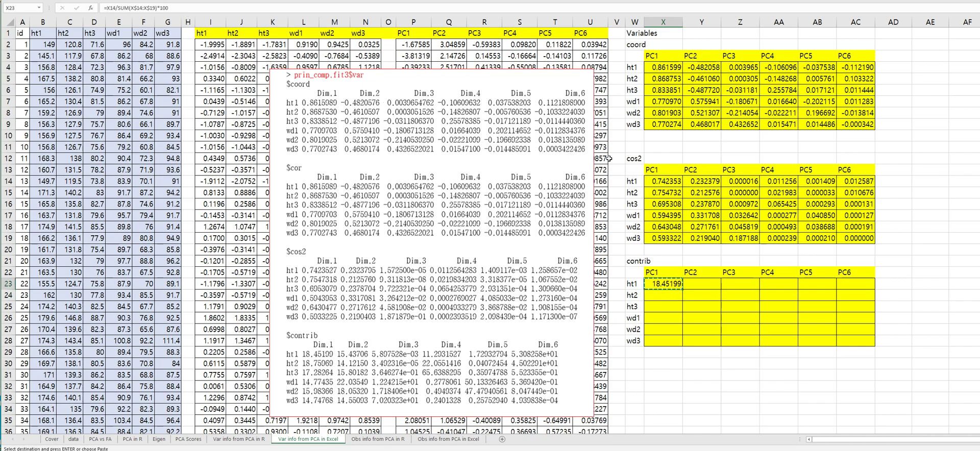
drag(663, 284, 856, 341)
key(ctrl+v)
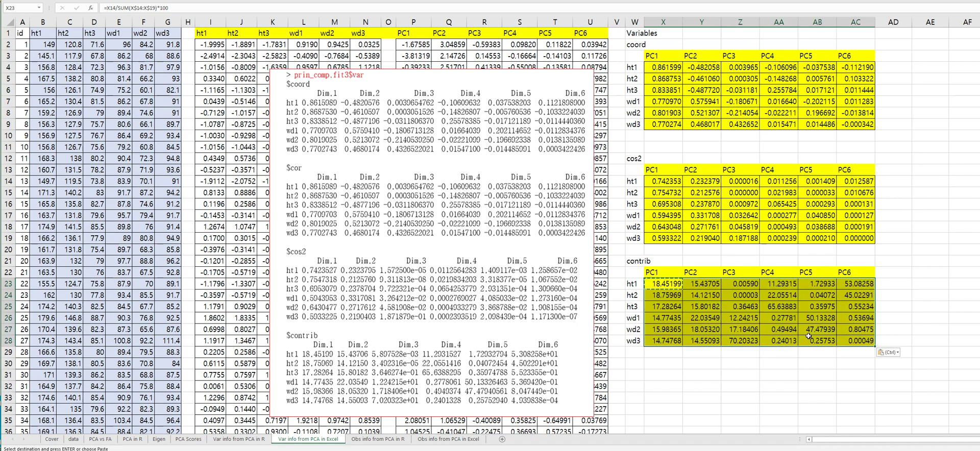
key(Escape)
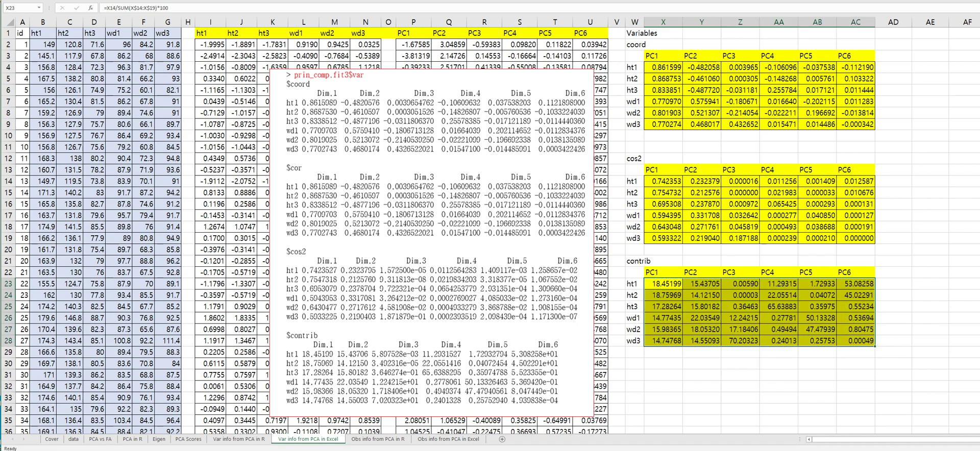
click(711, 386)
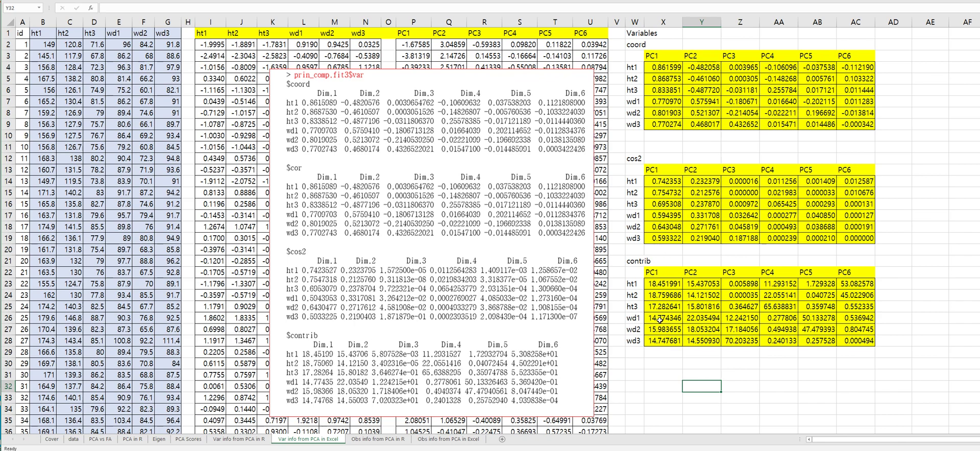
click(662, 297)
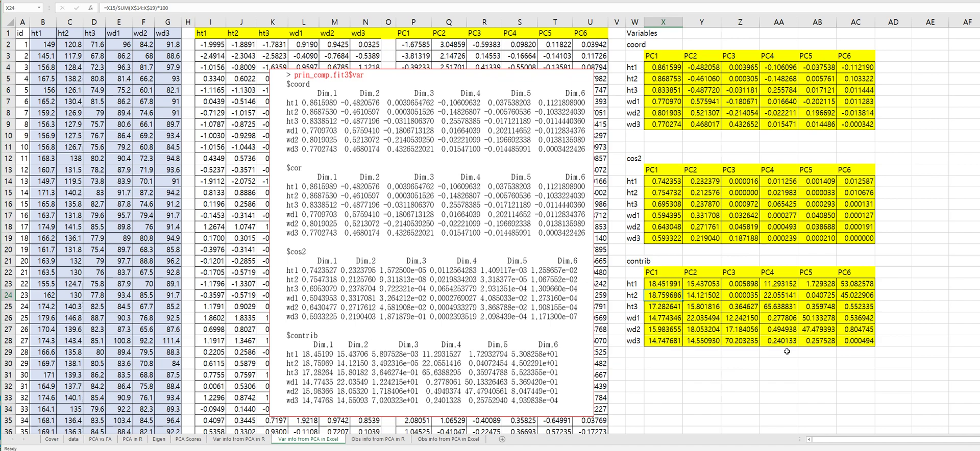
key(Up)
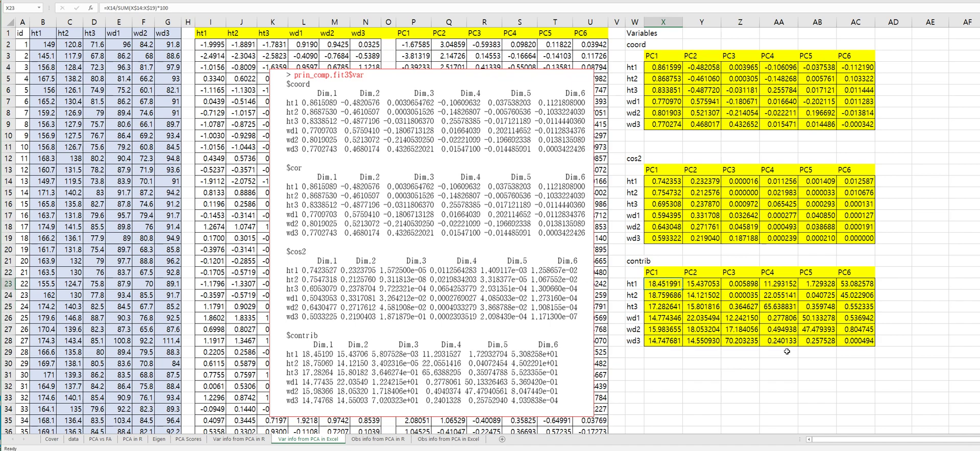
shift+click(662, 341)
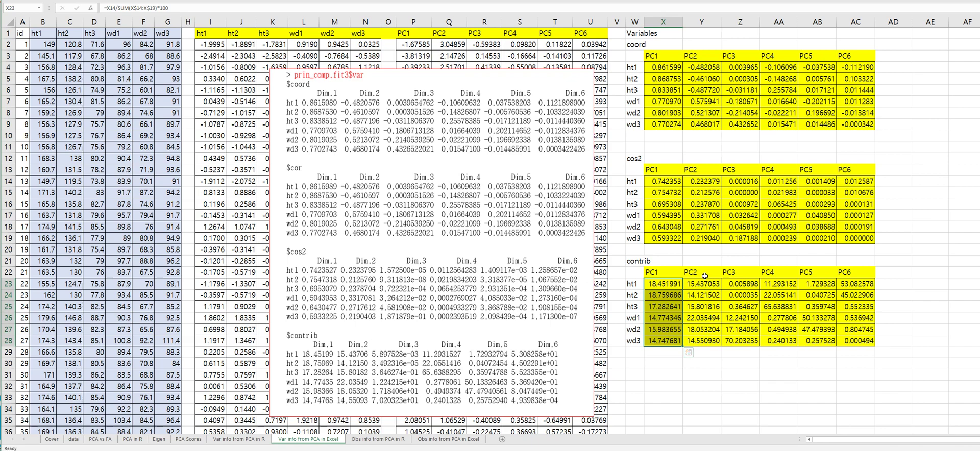
drag(697, 318, 699, 330)
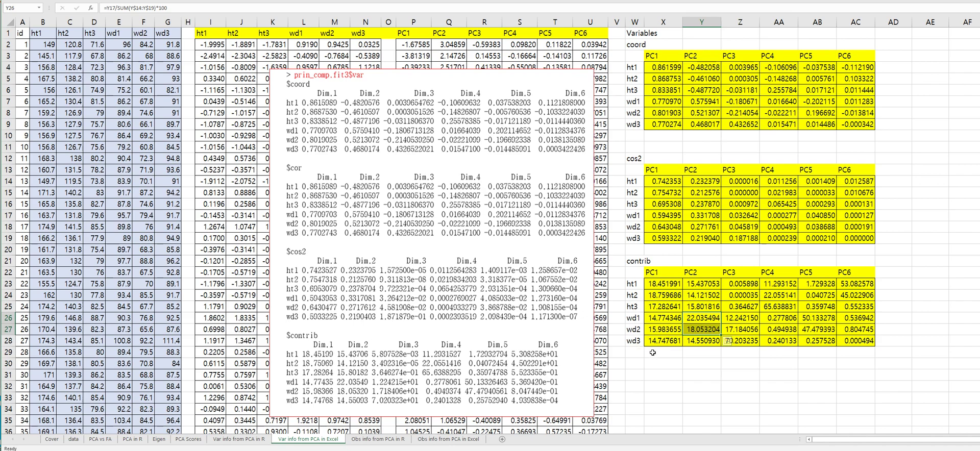
click(738, 277)
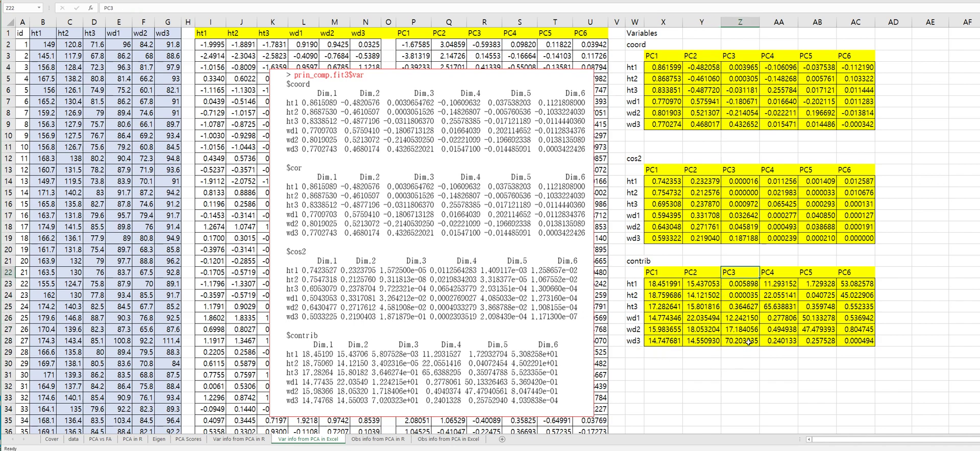
drag(739, 319, 738, 341)
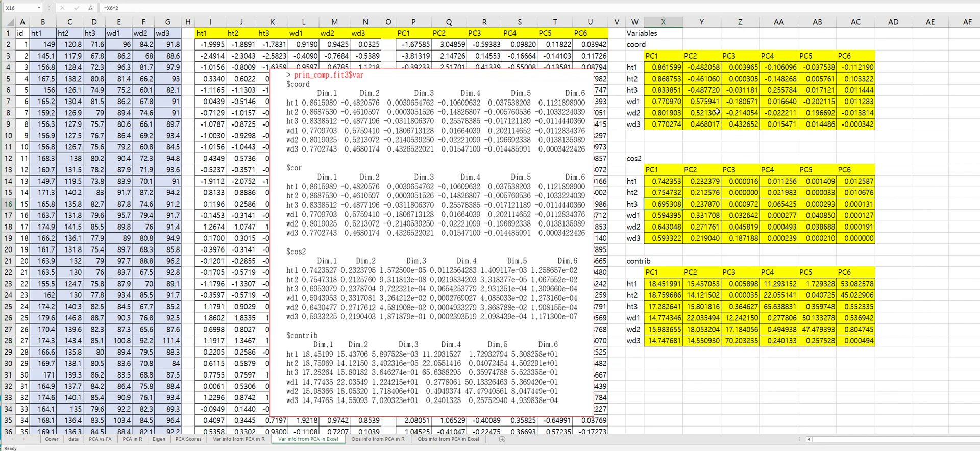
click(670, 70)
drag(673, 77, 698, 128)
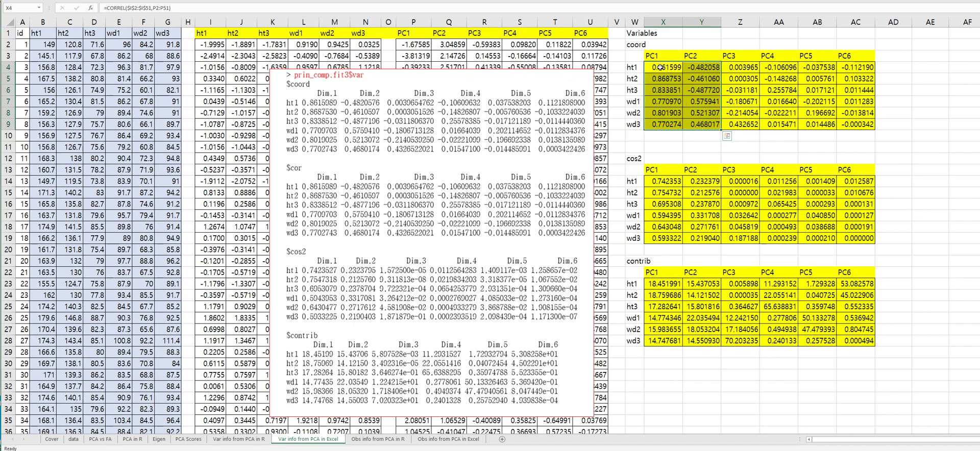
drag(662, 67, 665, 124)
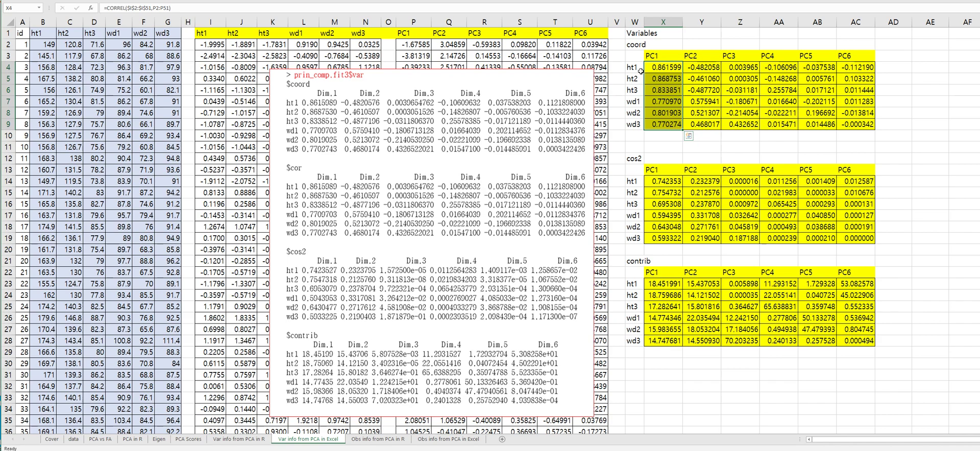
drag(638, 67, 699, 95)
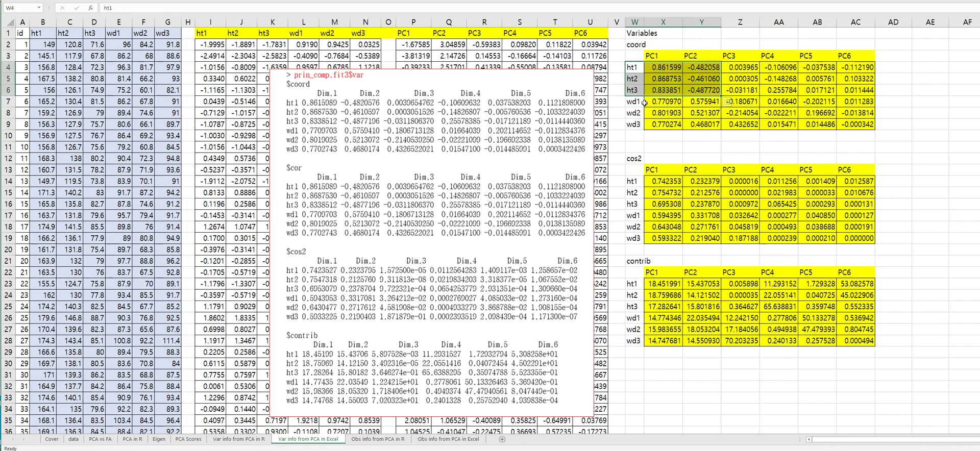
drag(632, 101, 698, 124)
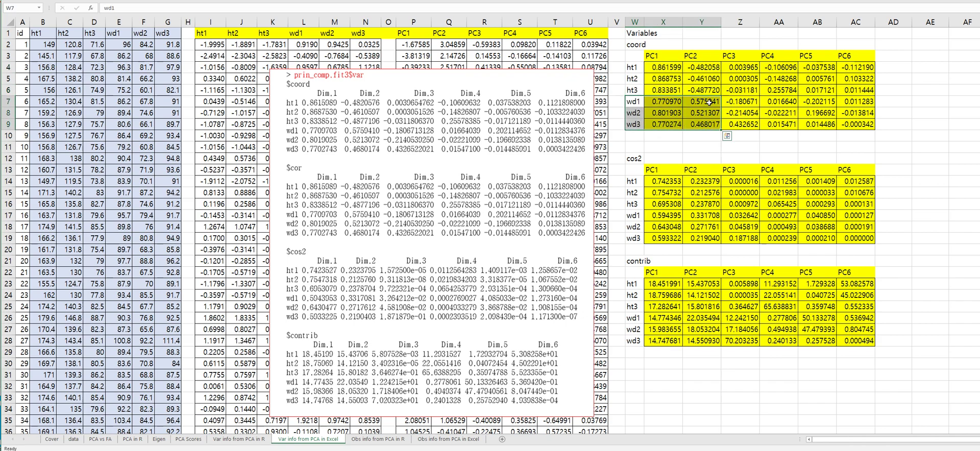
click(697, 143)
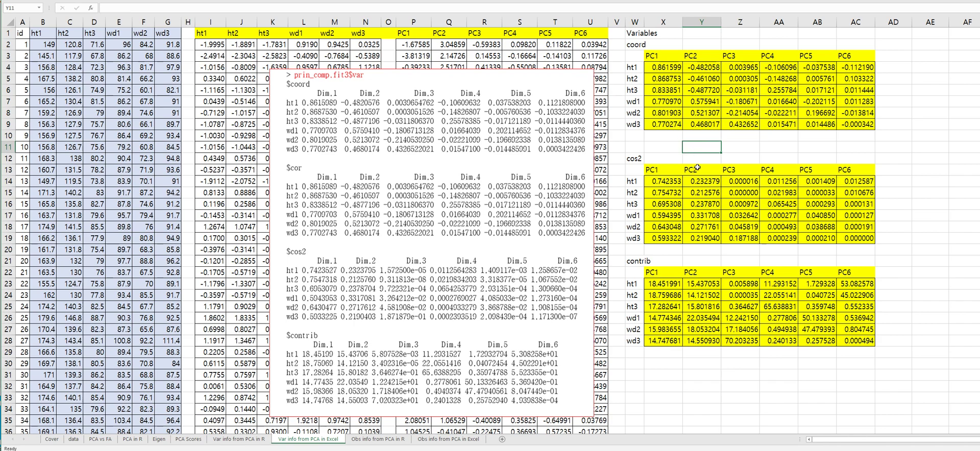
Step: Bring the FactoMineR picture to front on 'Obs info from PCA in R', then select coord values on the Excel sheet
click(365, 444)
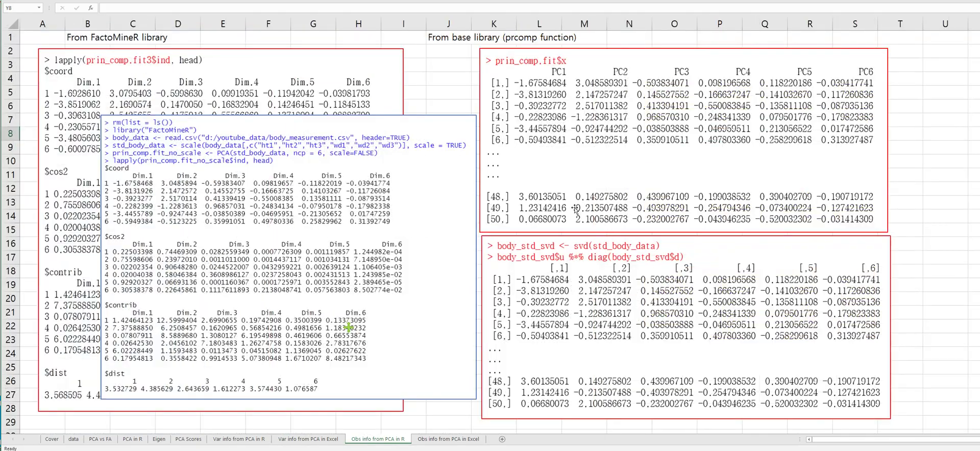
click(442, 67)
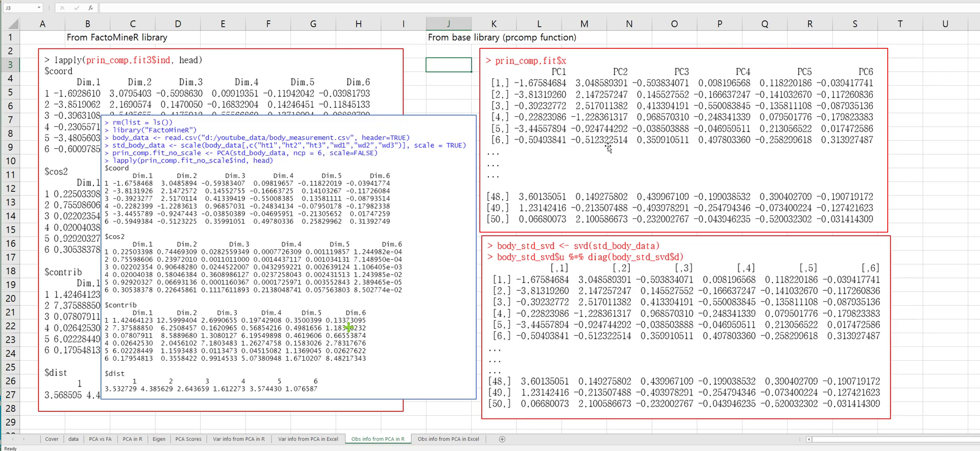
click(76, 73)
right_click(137, 86)
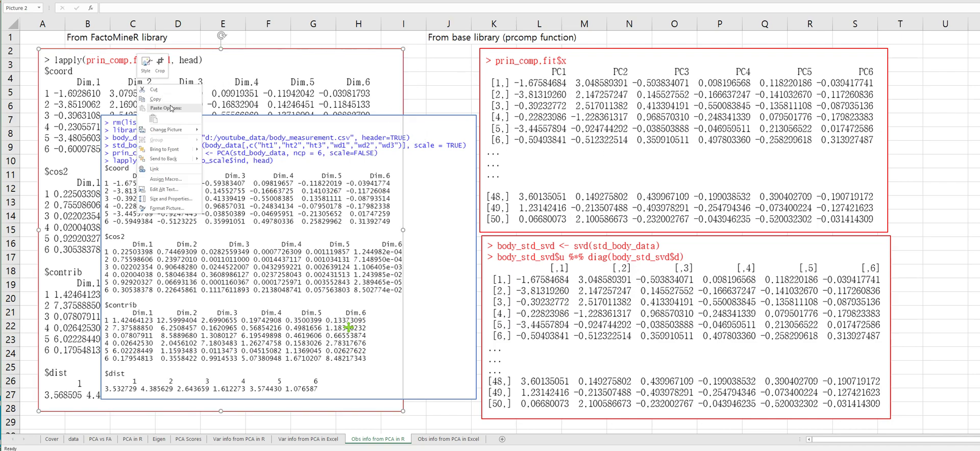
click(174, 150)
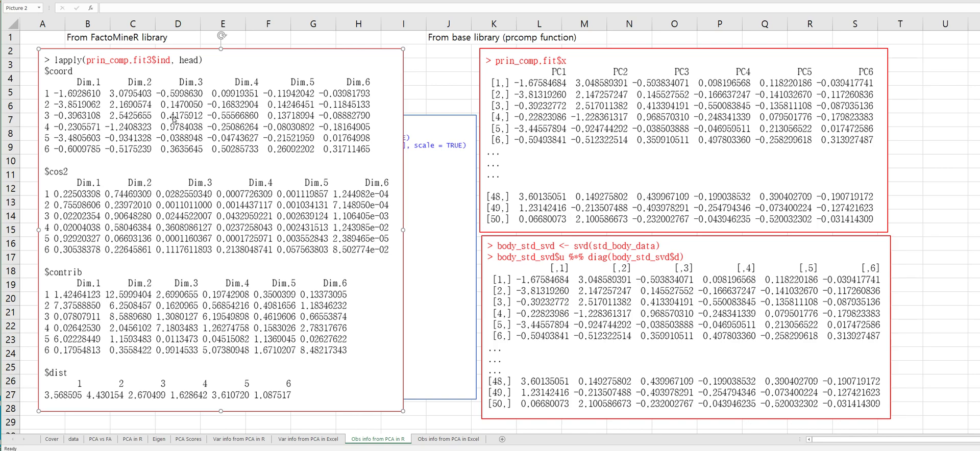
click(464, 440)
drag(82, 77, 274, 124)
Step: Enter the first cos2 formula in I4: B4 squared divided by SUMSQ of the locked range B4:G4
click(90, 202)
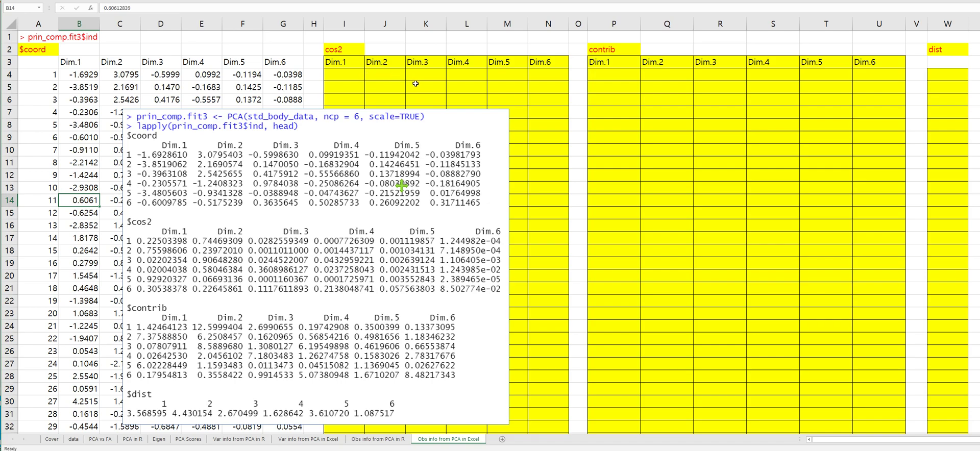
click(339, 73)
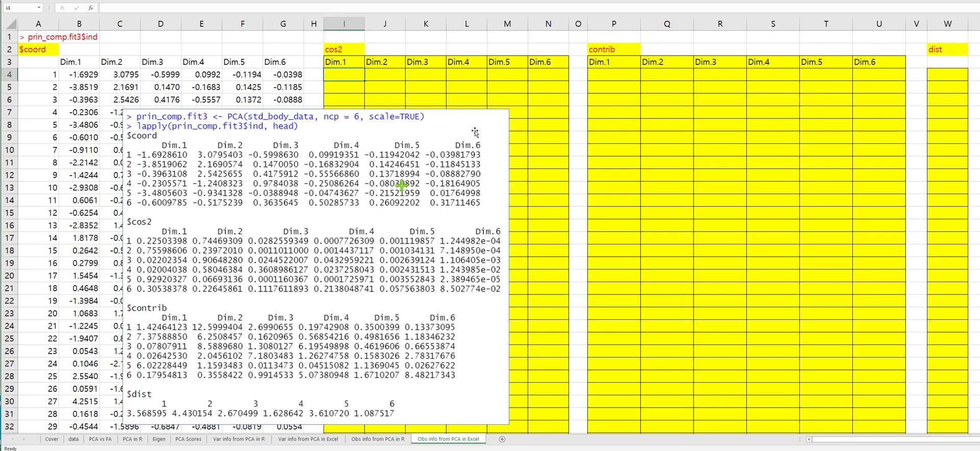
text(=)
key(Left)
key(Left)
key(Left)
key(Left)
key(Left)
key(Left)
key(Left)
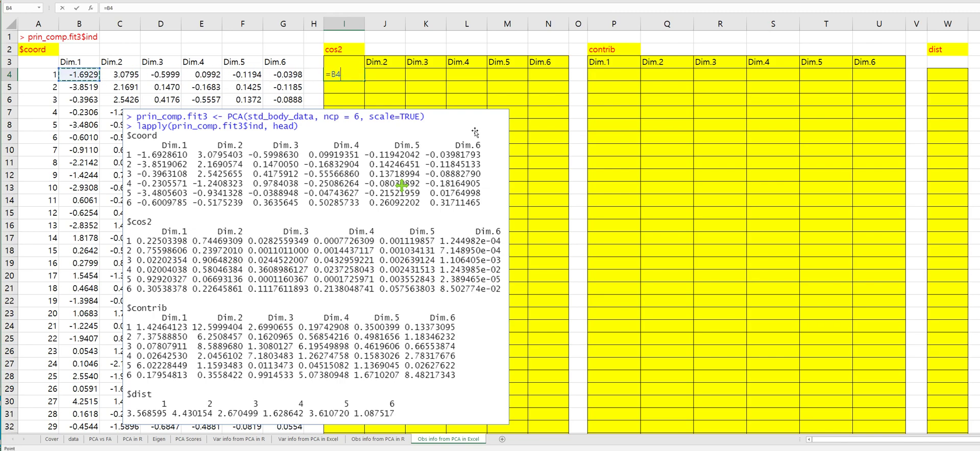
text(^2/sumsq()
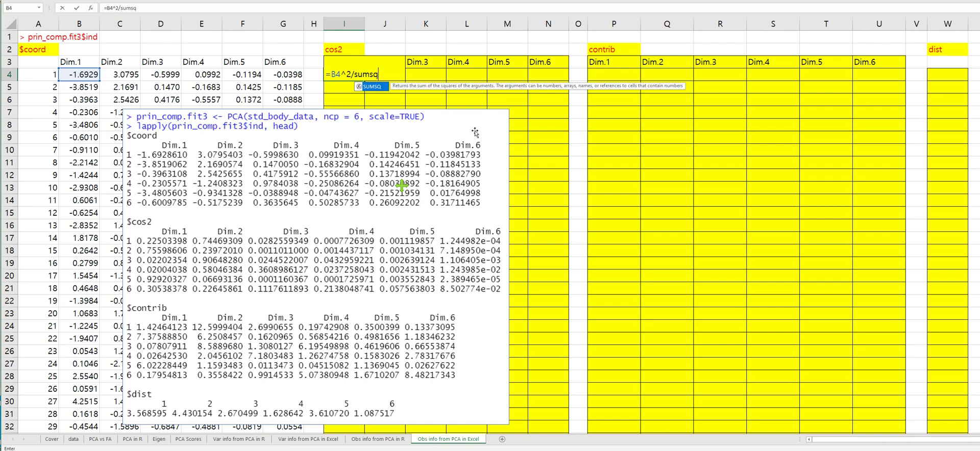
key(Left)
key(Left)
key(shift+Left)
key(shift+Left)
key(shift+Left)
key(shift+Left)
key(shift+Left)
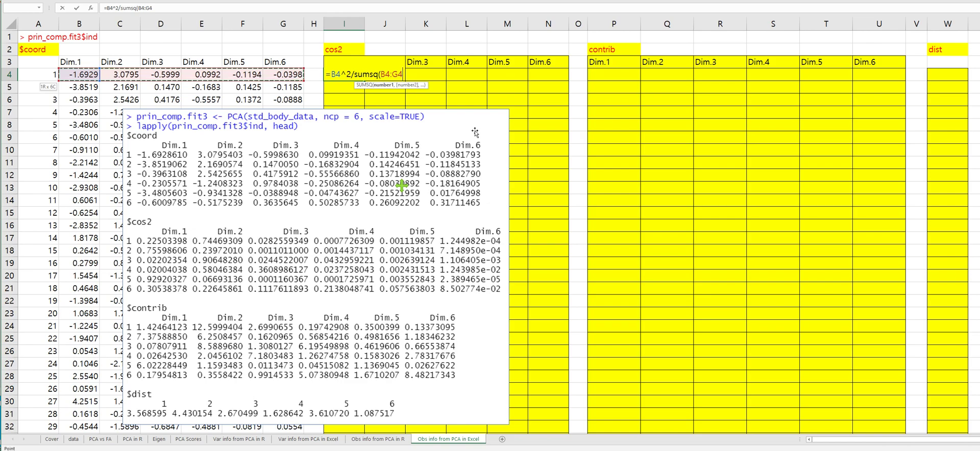
key(F4)
key(F4)
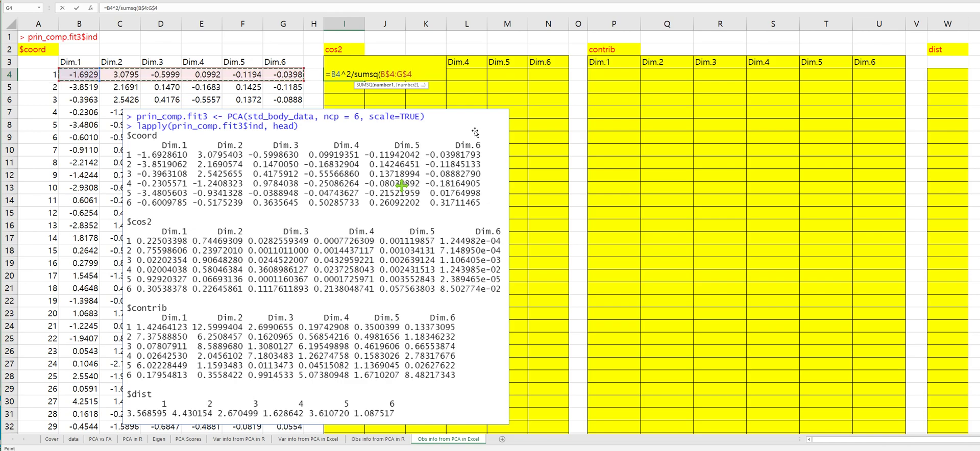
text())
key(Return)
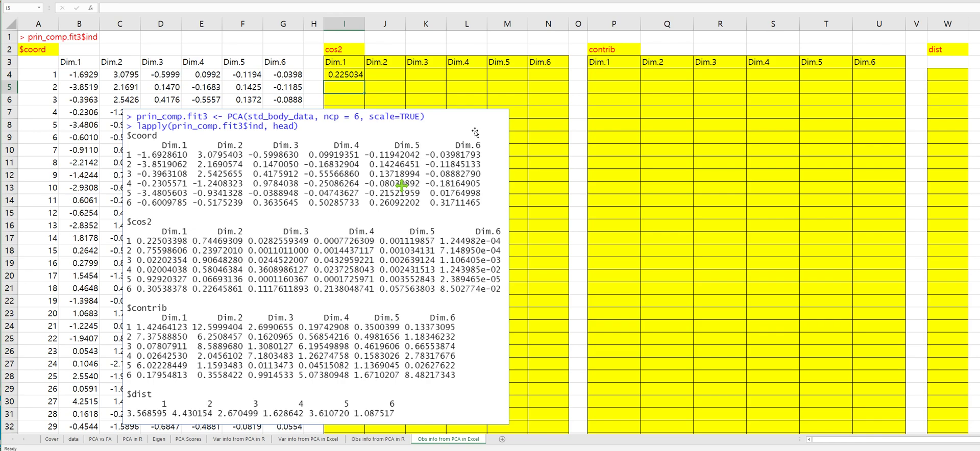
Step: Copy the I4 formula across the cos2 block I4:N53
key(Up)
key(ctrl+c)
key(shift+Right)
key(shift+Right)
key(shift+Right)
key(shift+Right)
key(shift+Right)
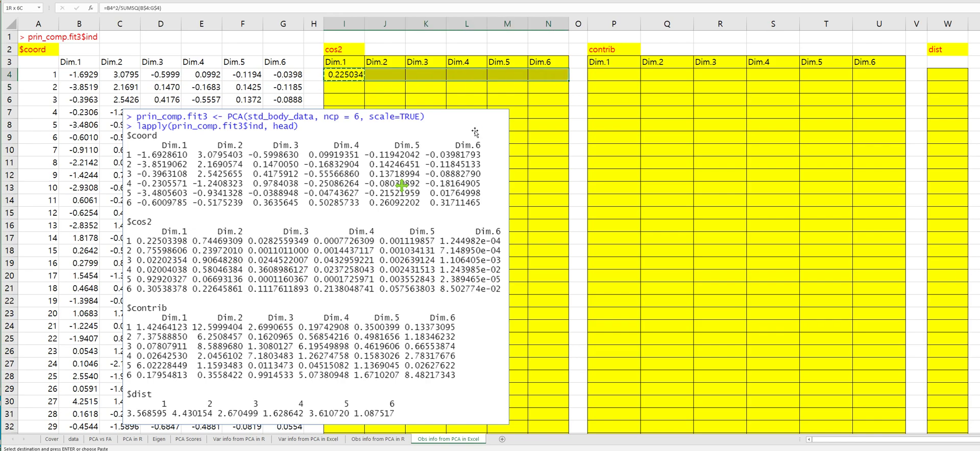
scroll(532, 323, down, 9)
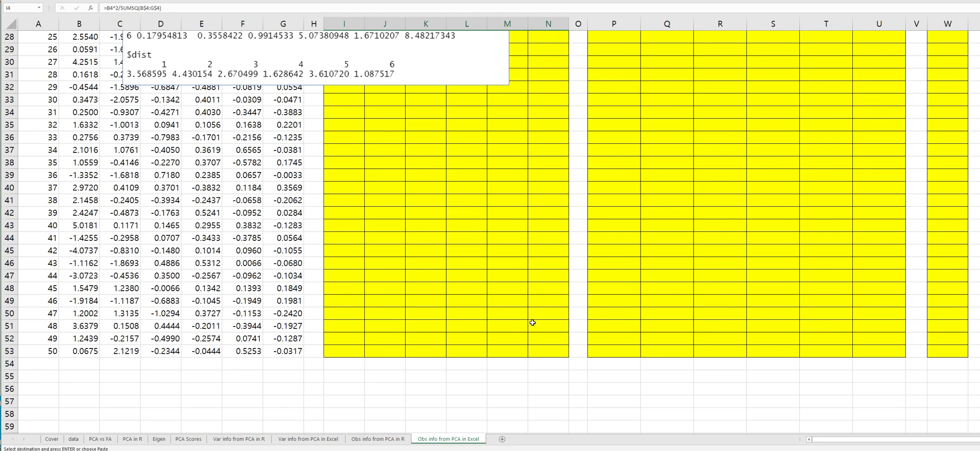
shift+click(544, 347)
key(Return)
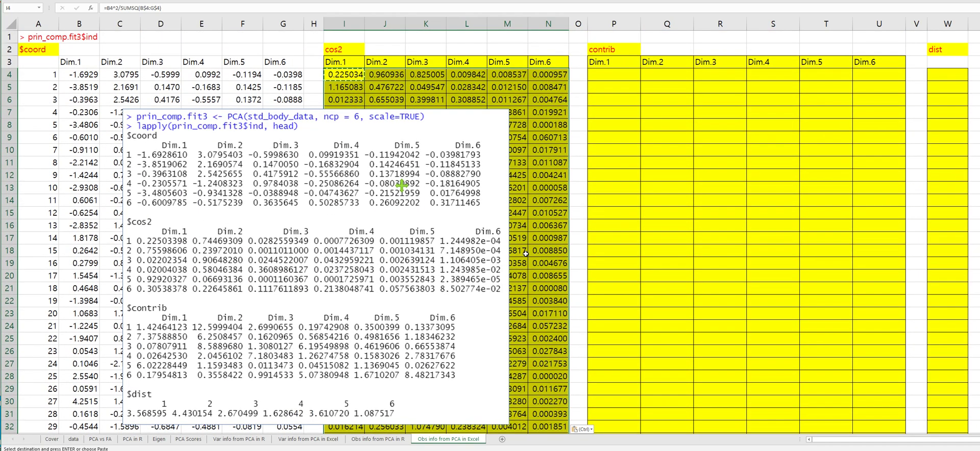
Step: Compare the copied cos2 formulas in J5 and J4 against the original in I4
click(382, 85)
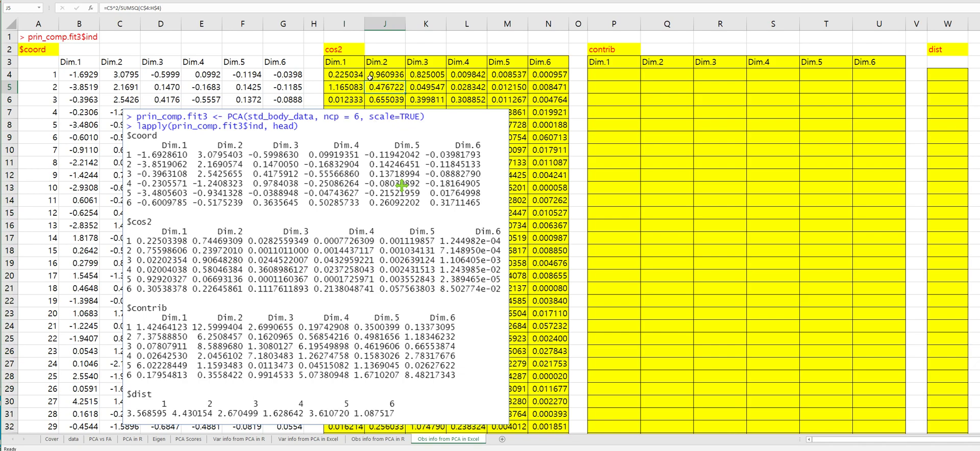
click(344, 74)
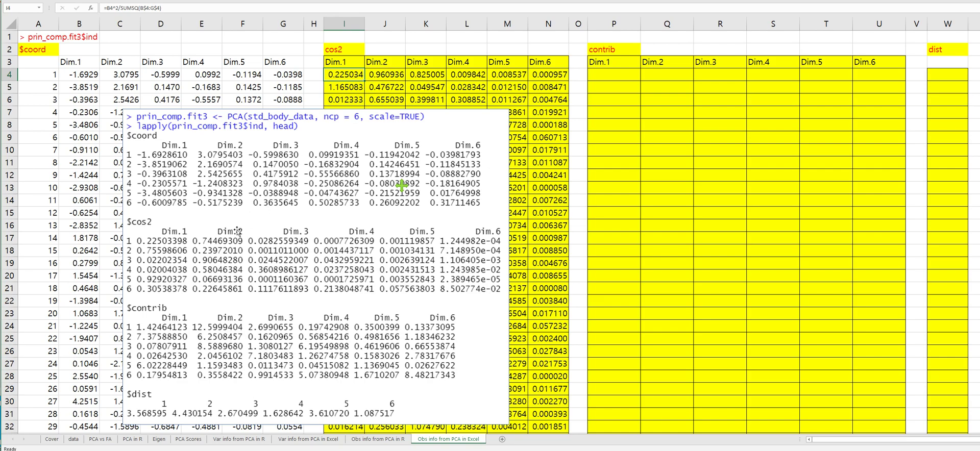
click(388, 72)
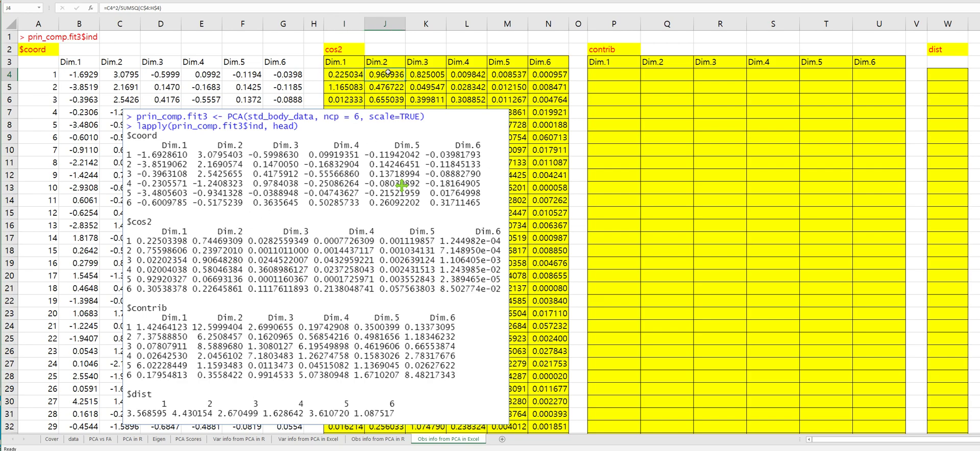
click(355, 74)
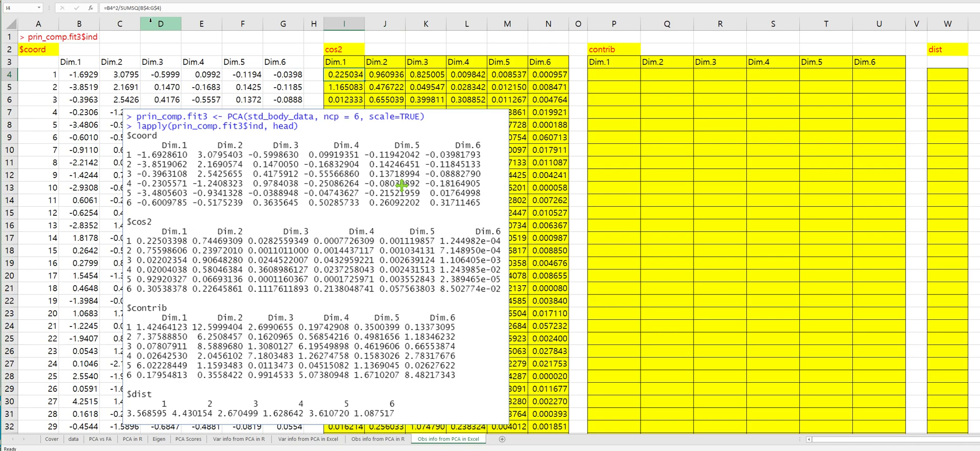
Step: Correct I4 to =B4^2/SUMSQ($B4:$G4) so only the columns are anchored
click(140, 7)
key(F4)
key(F4)
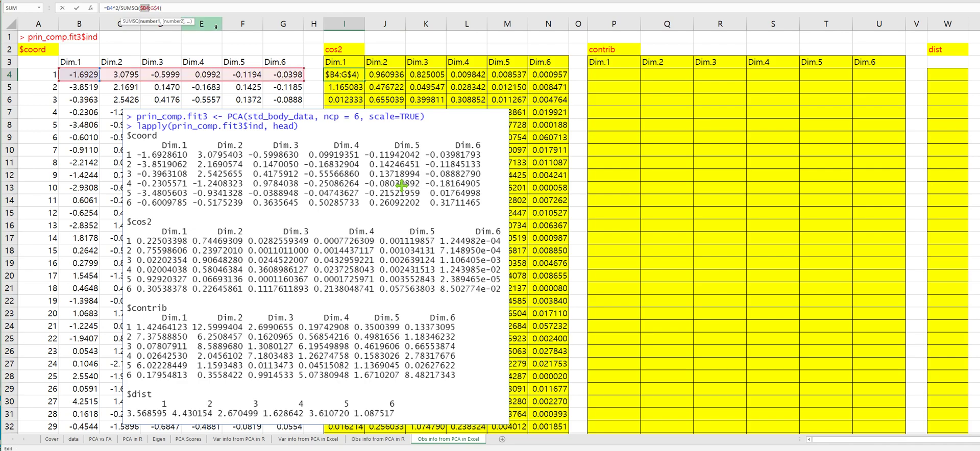
key(F4)
key(F4)
click(197, 9)
key(F4)
key(F4)
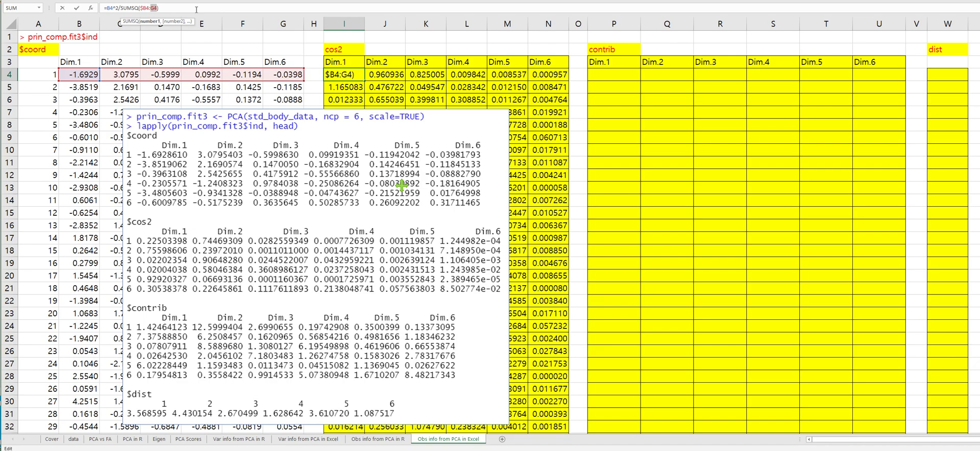
key(F4)
key(F4)
key(ctrl+Return)
Step: Paste the corrected formula over I4:N53 and verify J5 and the last cos2 column
key(ctrl+c)
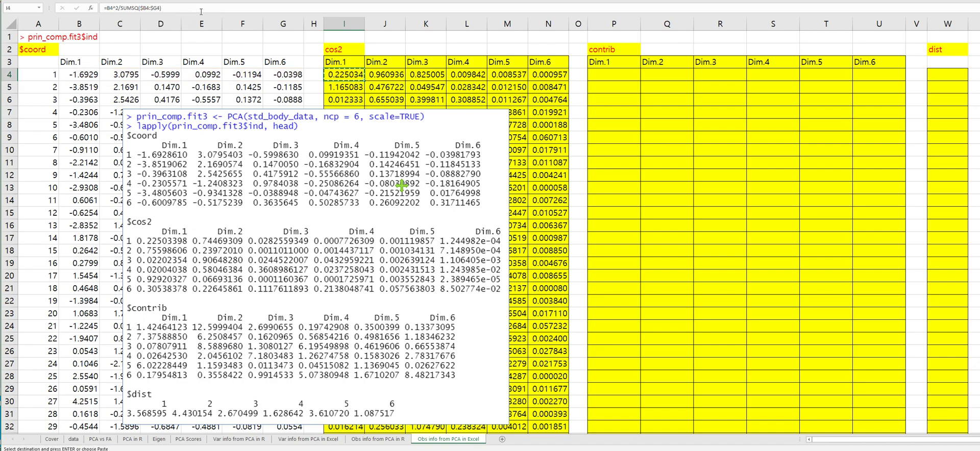
scroll(577, 312, down, 8)
shift+click(548, 387)
key(ctrl+v)
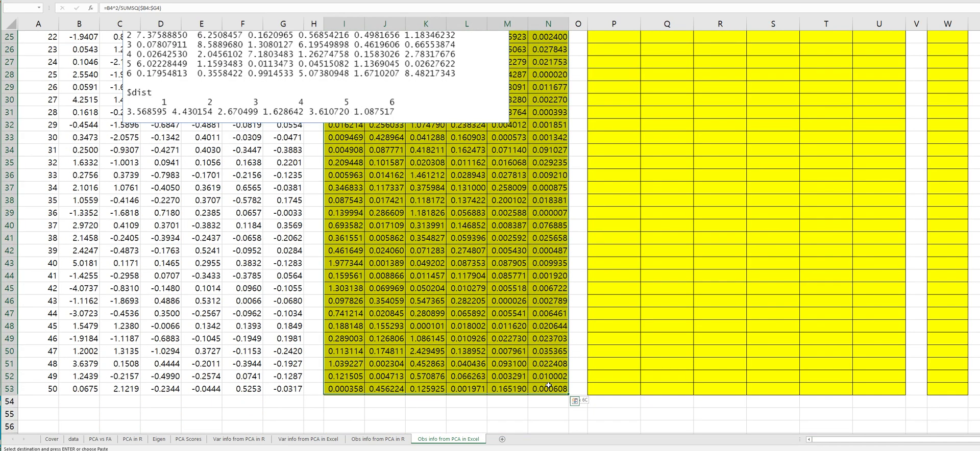
scroll(531, 306, up, 8)
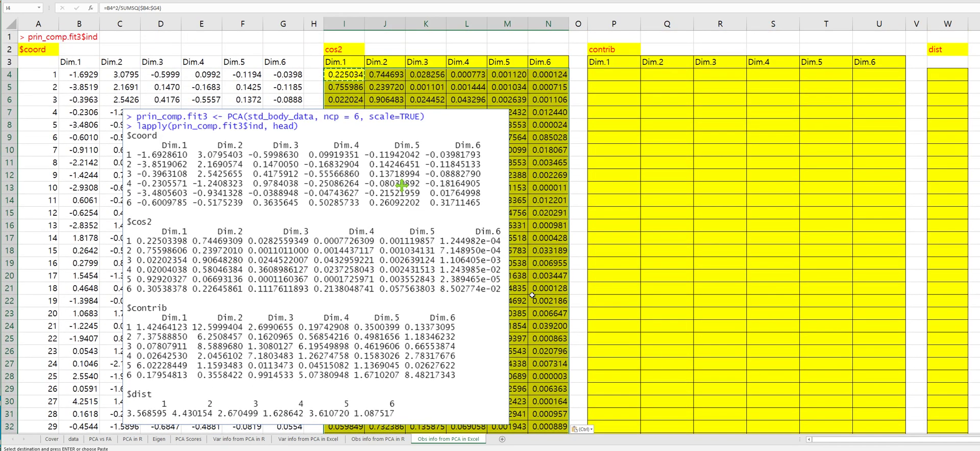
key(Escape)
click(385, 89)
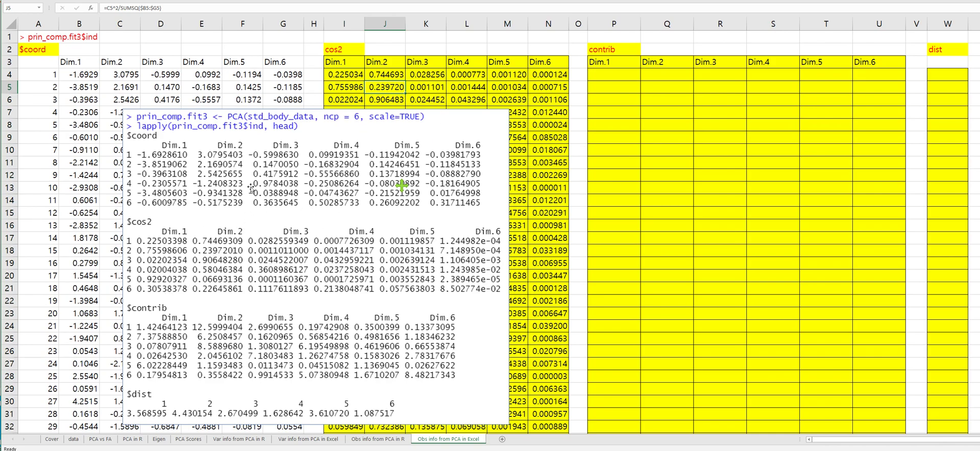
click(540, 90)
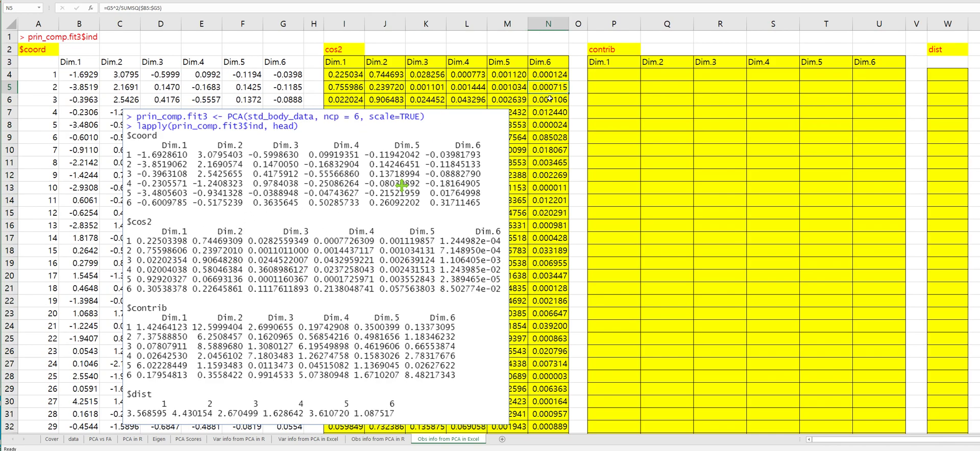
Step: Enter =B4^2/SUMSQ(B$4:B$53)*100 in P4 as the first contribution value
key(Right)
key(Right)
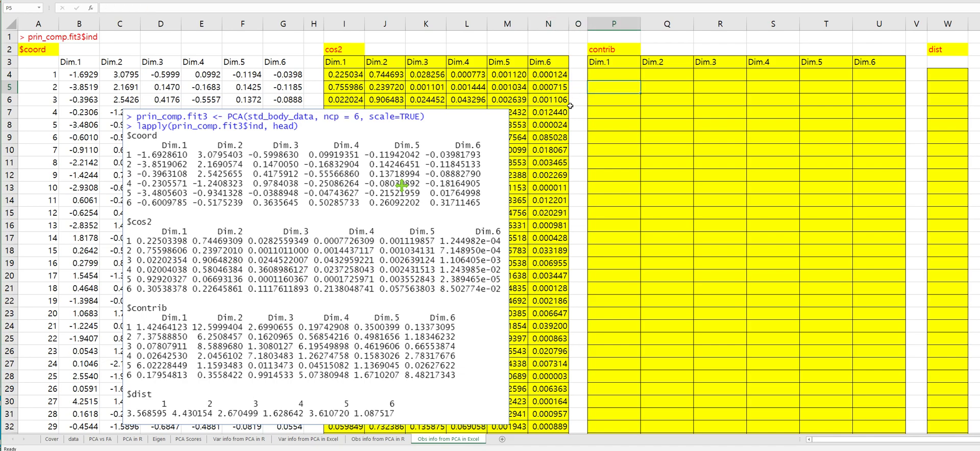
key(Up)
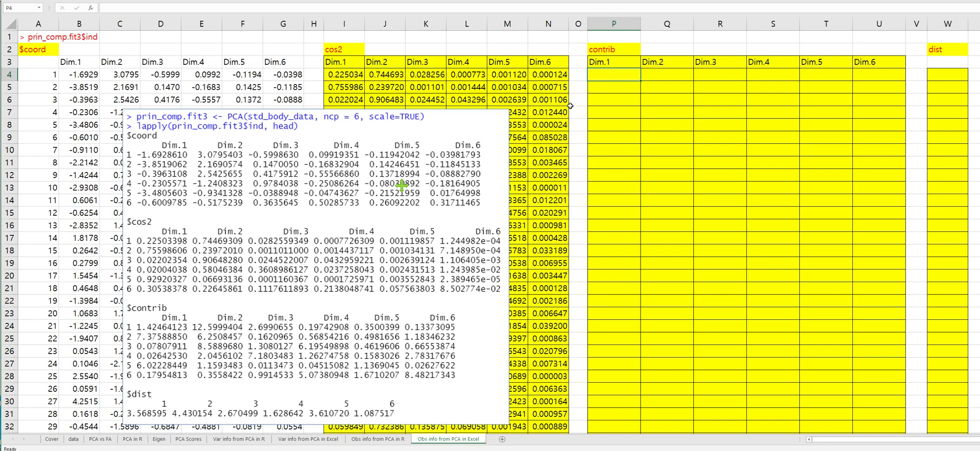
text(=)
key(Left)
key(Left)
key(Left)
key(Left)
key(Left)
key(Left)
key(Left)
key(Left)
key(Left)
key(Left)
key(Left)
key(Left)
key(Left)
key(Left)
key(Left)
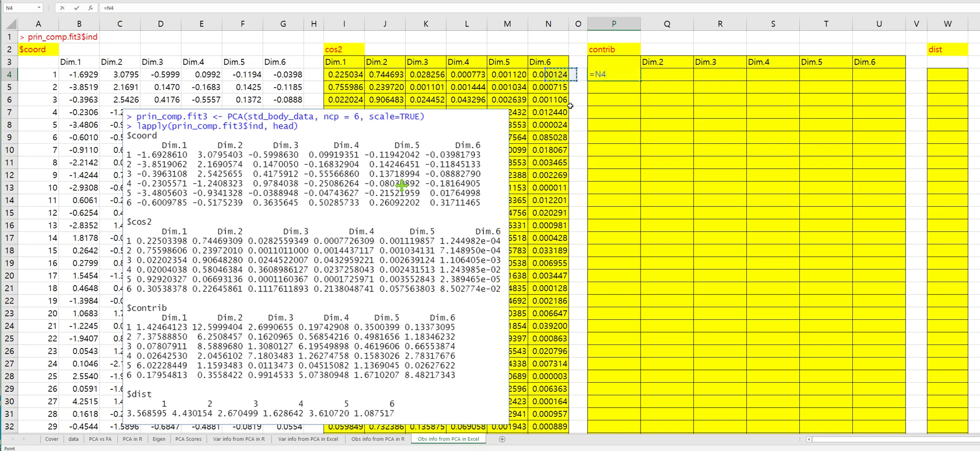
key(Right)
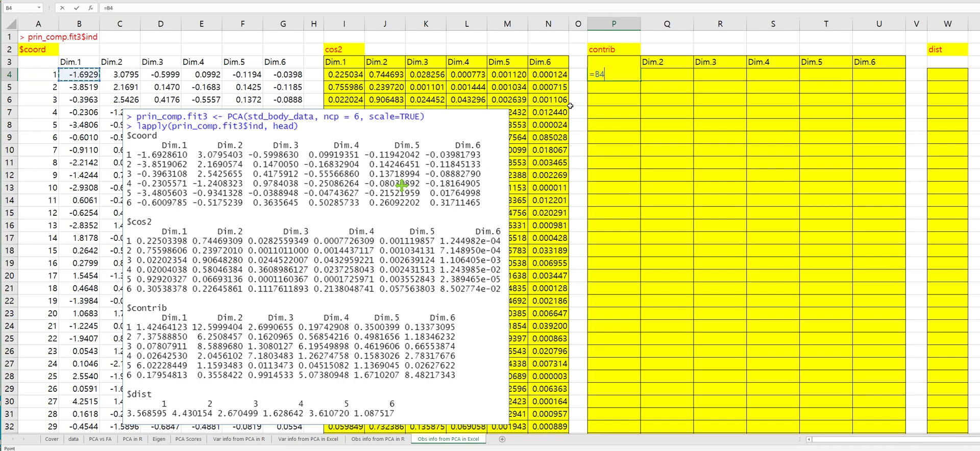
text(^2/sumsq)
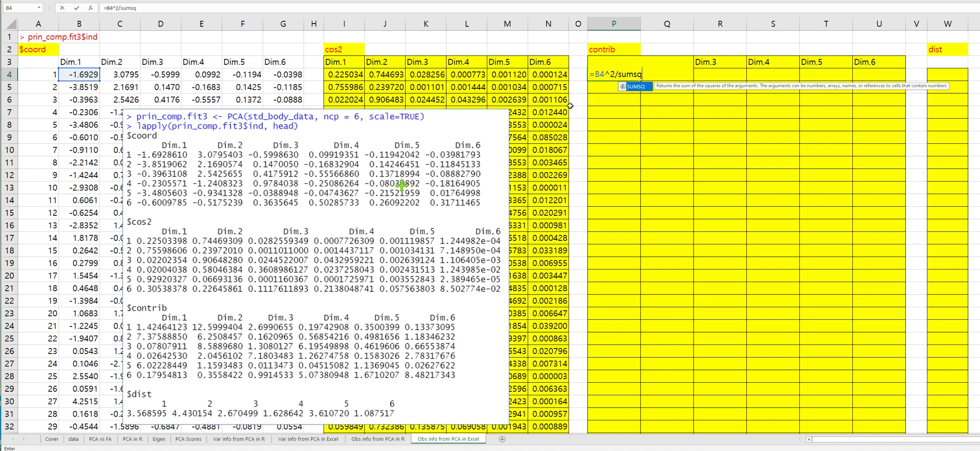
text(()
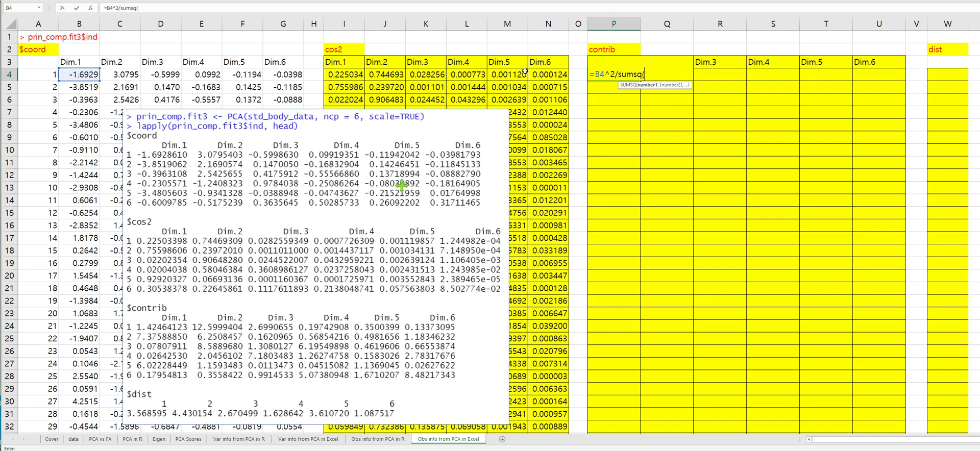
click(86, 75)
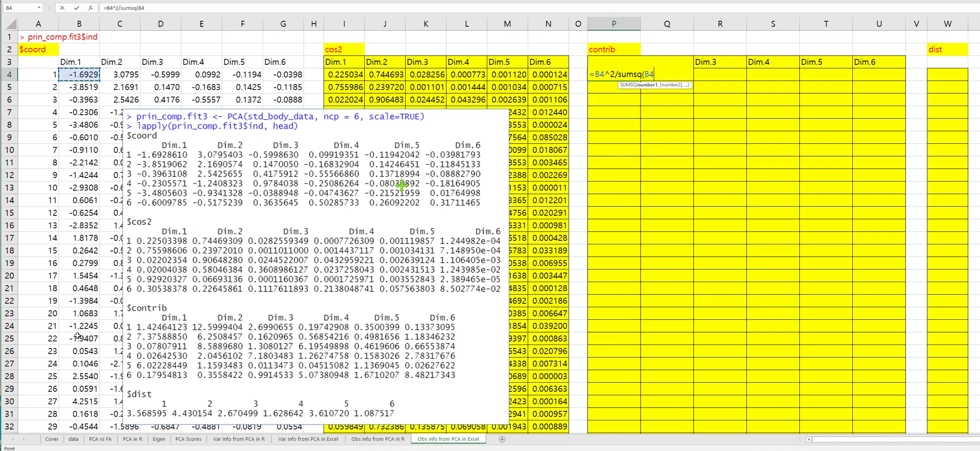
scroll(77, 336, down, 11)
shift+click(78, 275)
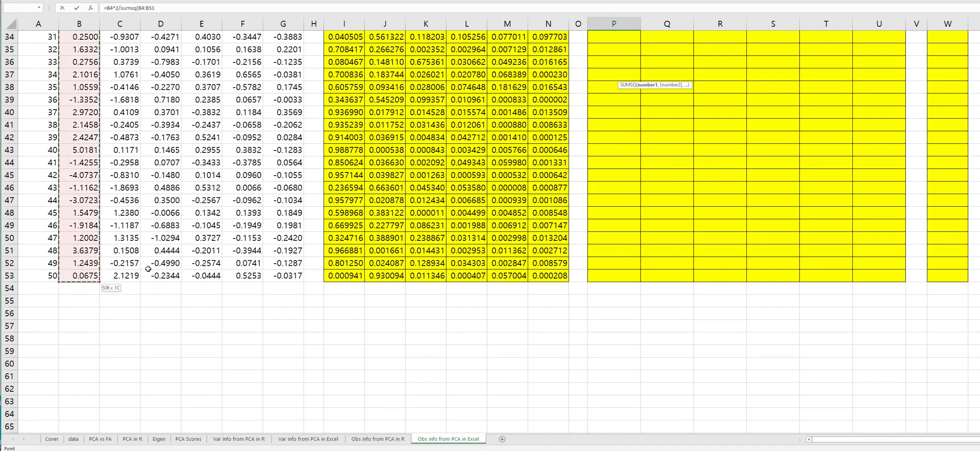
scroll(170, 260, up, 11)
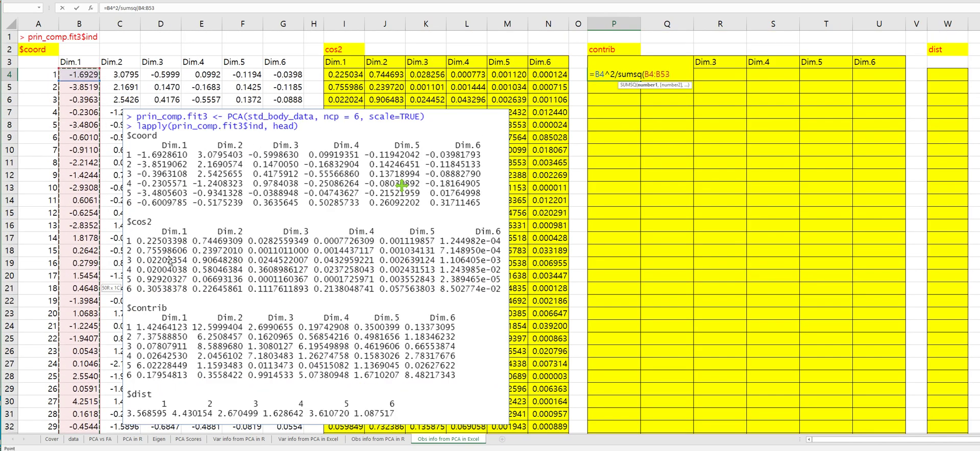
key(F4)
key(F4)
text()*100)
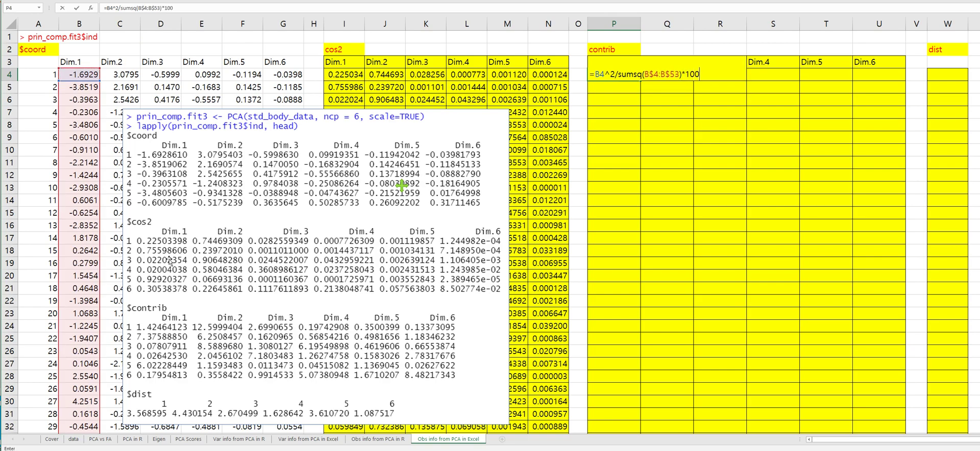
key(Return)
key(Up)
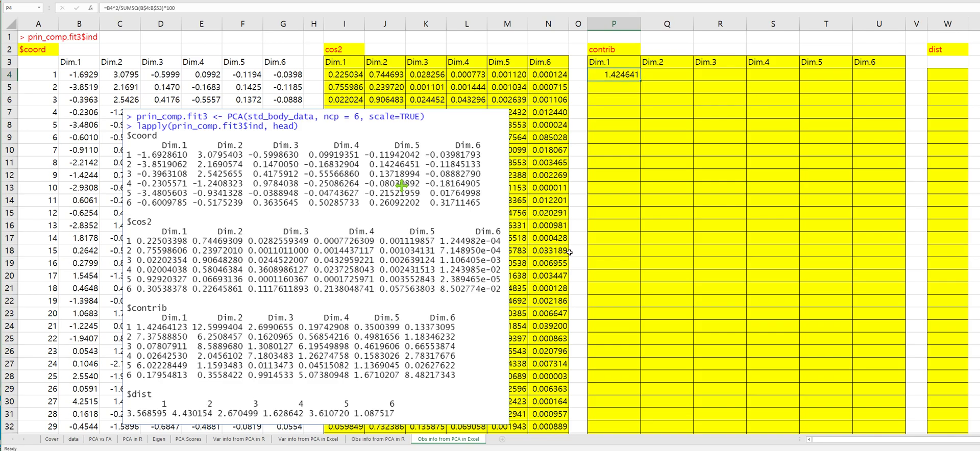
Step: Copy the contribution formula across the contrib block P4:U53
key(ctrl+c)
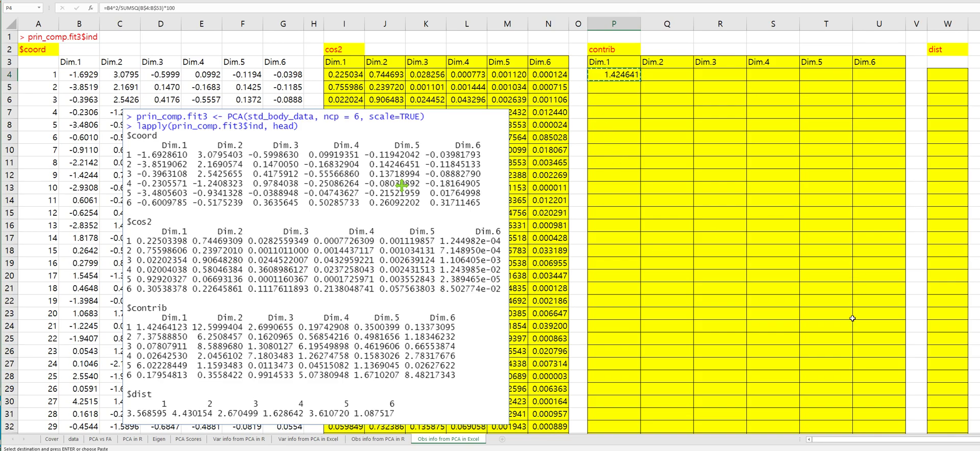
scroll(852, 320, down, 7)
scroll(852, 320, down, 4)
shift+click(873, 280)
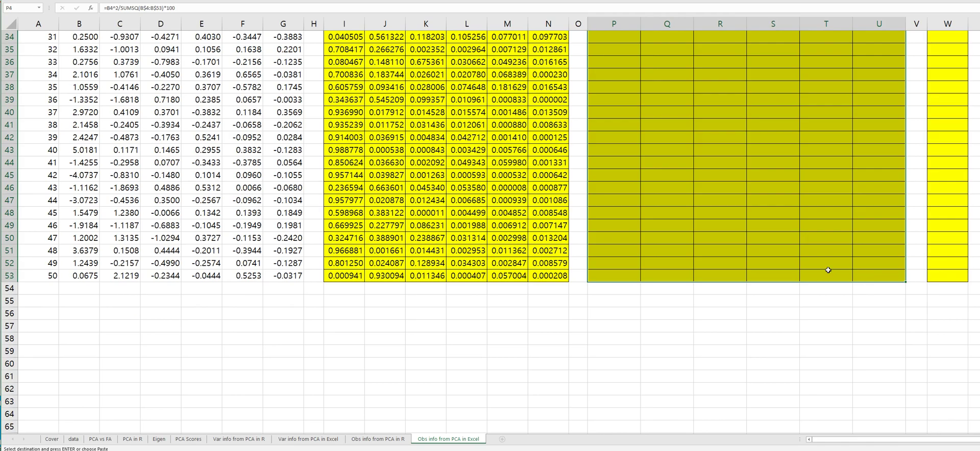
key(ctrl+v)
scroll(697, 243, up, 9)
scroll(697, 243, up, 3)
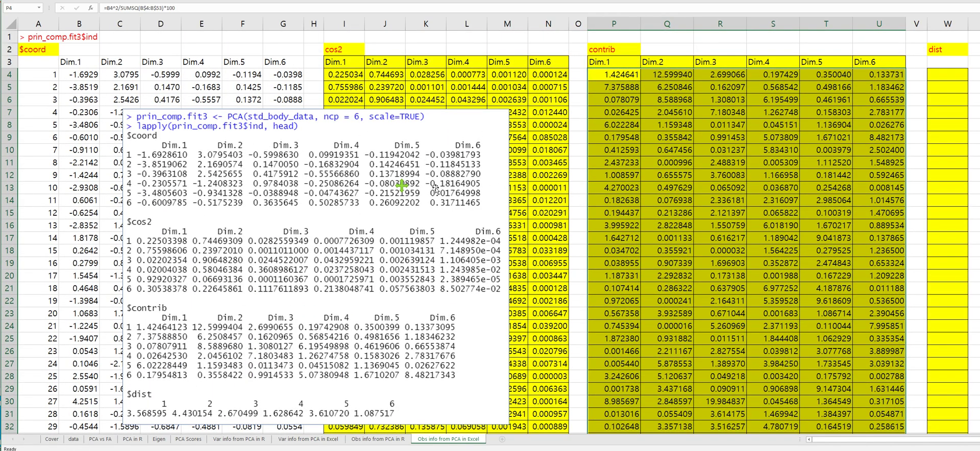
Step: Move the R output picture aside and check the contribution formula in row 5
drag(442, 188, 724, 173)
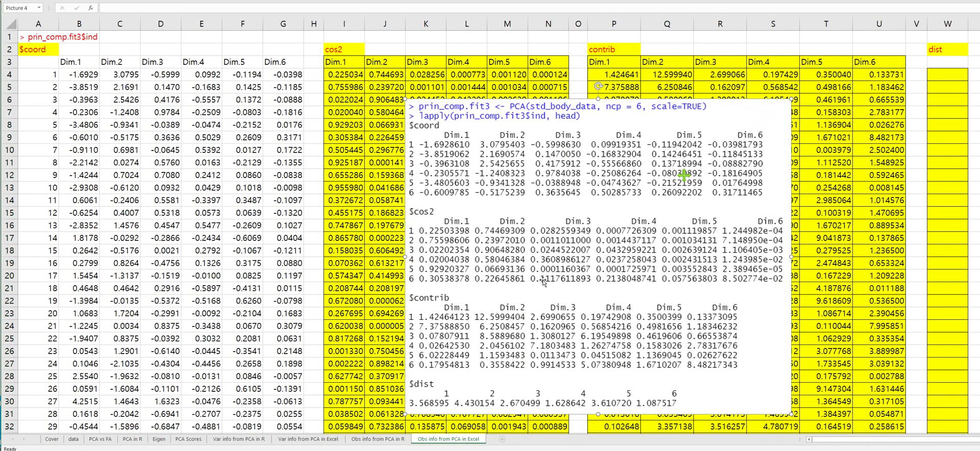
drag(677, 165, 381, 163)
click(626, 93)
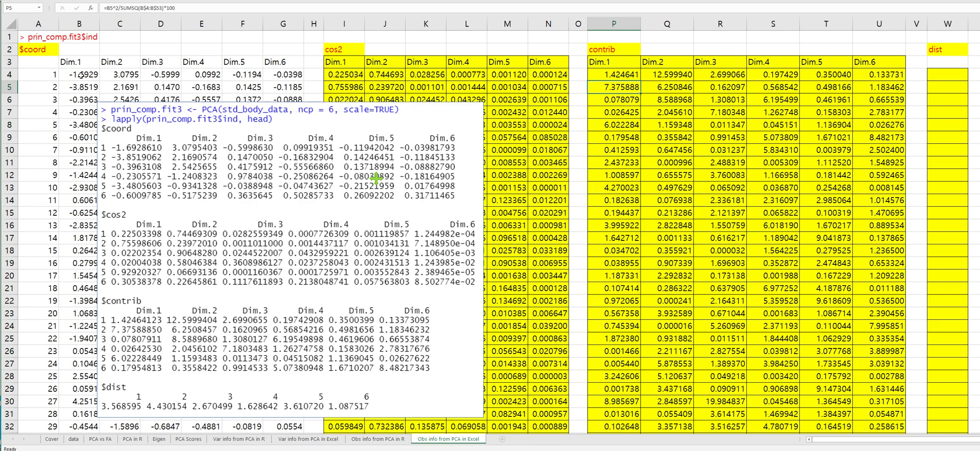
Step: Enter =SQRT(SUMSQ($B4:$G4)) in W4 as the first observation's distance
drag(81, 75, 272, 81)
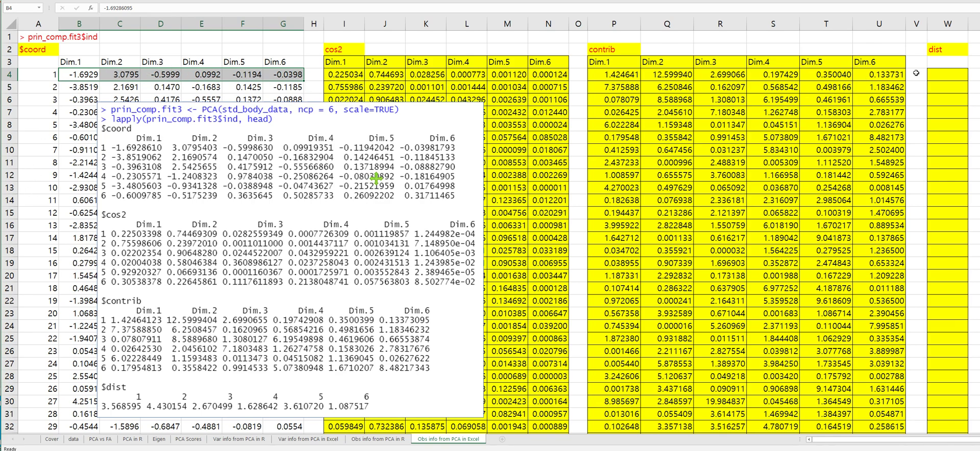
click(936, 75)
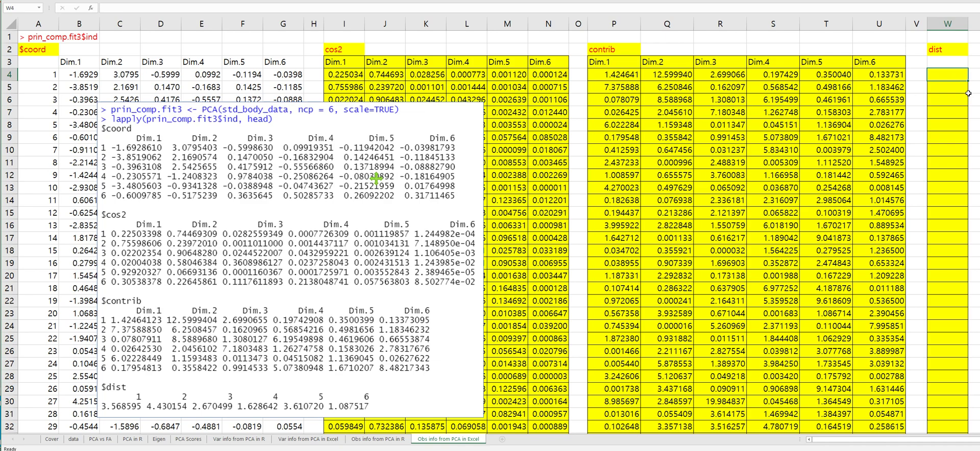
text(=sqrt)
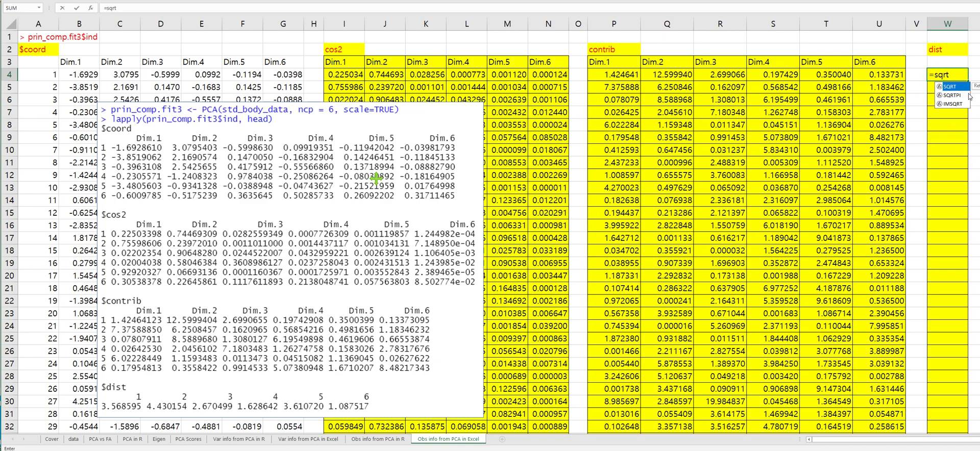
text((sums)
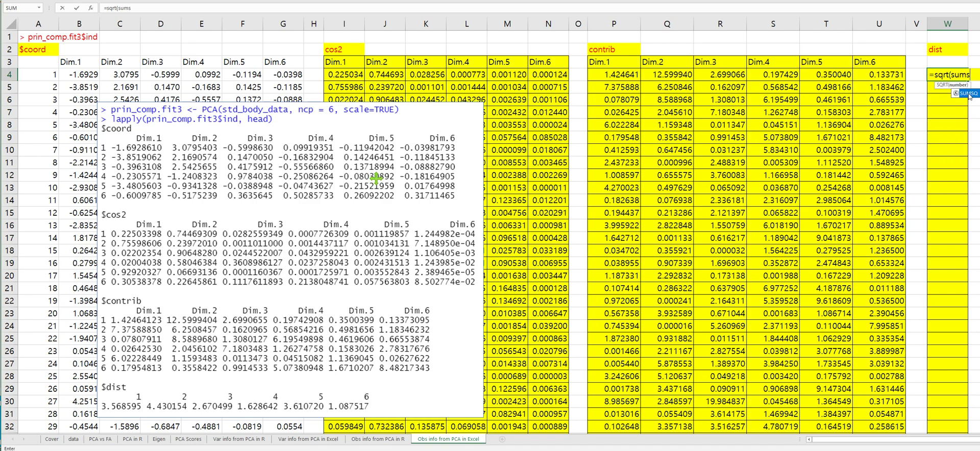
text(q()
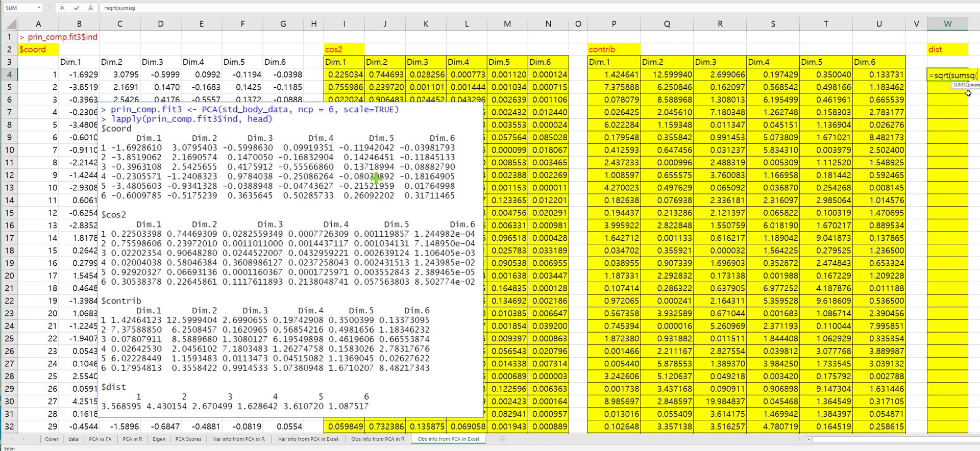
drag(288, 74, 87, 70)
key(F4)
key(F4)
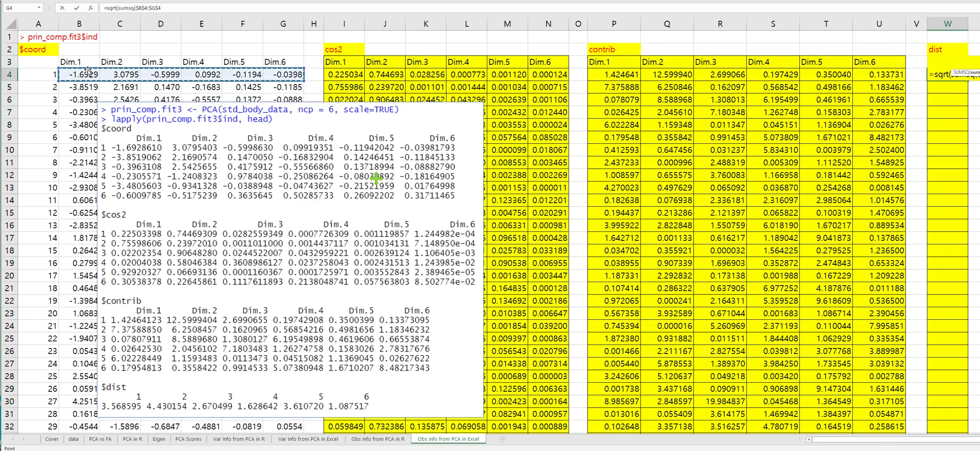
key(F4)
text()))
key(Return)
key(Up)
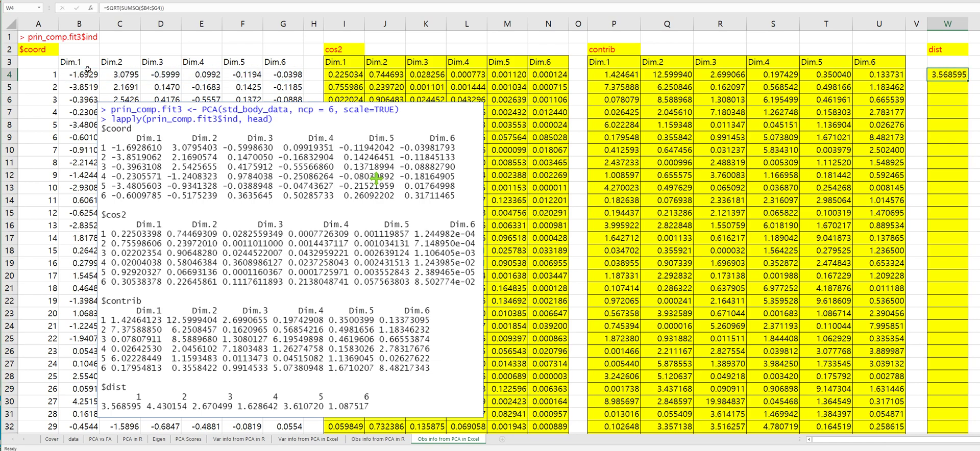
Step: Copy the distance formula down W4:W53 and move the R output picture to the right
key(ctrl+c)
scroll(921, 169, down, 9)
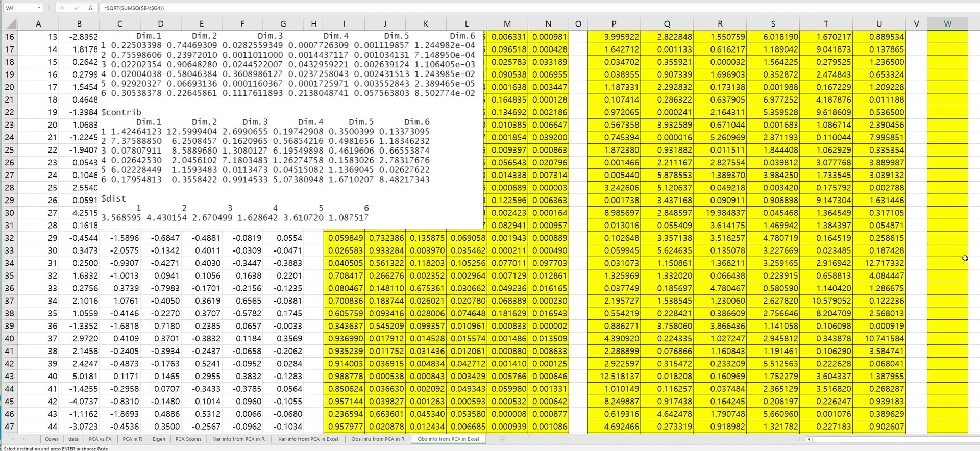
shift+click(932, 352)
key(ctrl+v)
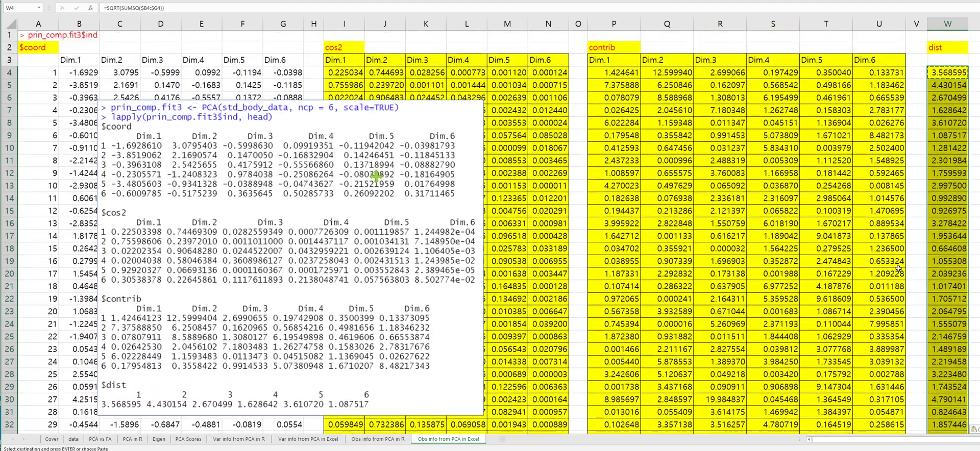
click(439, 158)
drag(438, 159, 831, 143)
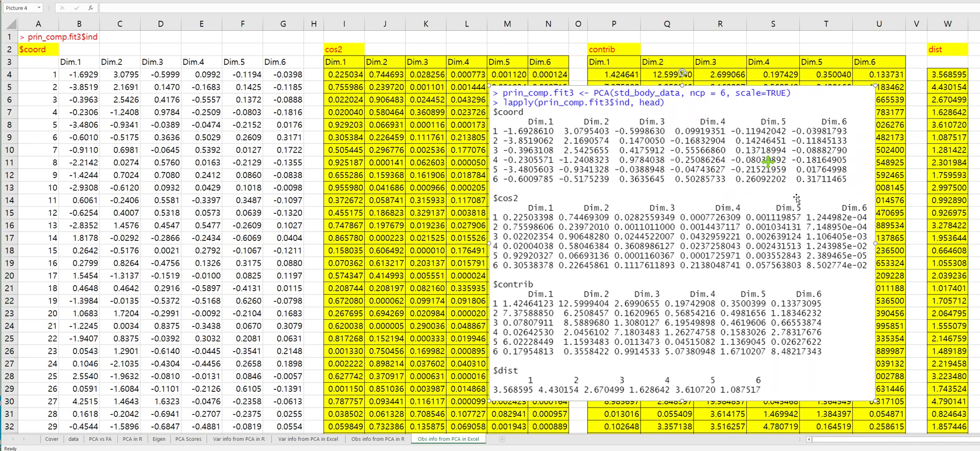
Step: Drag the R output picture left and select the computed dist values
drag(712, 182, 275, 206)
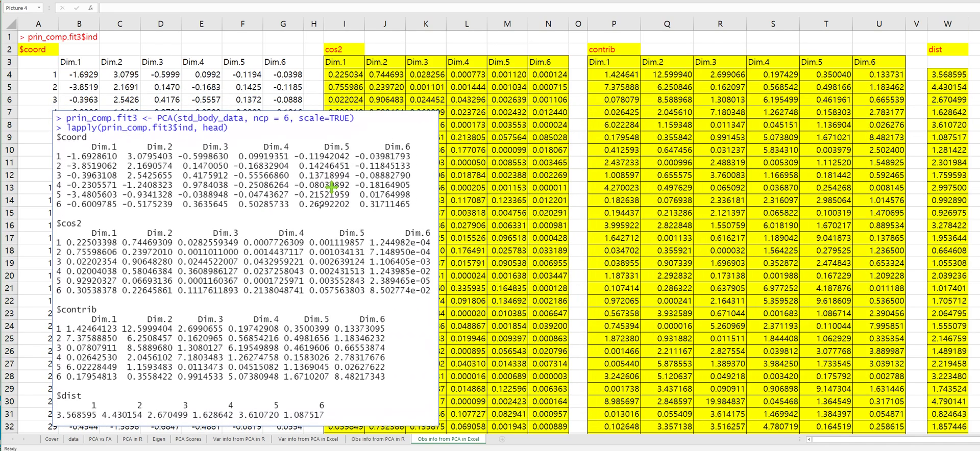
key(Escape)
key(ctrl+shift+Down)
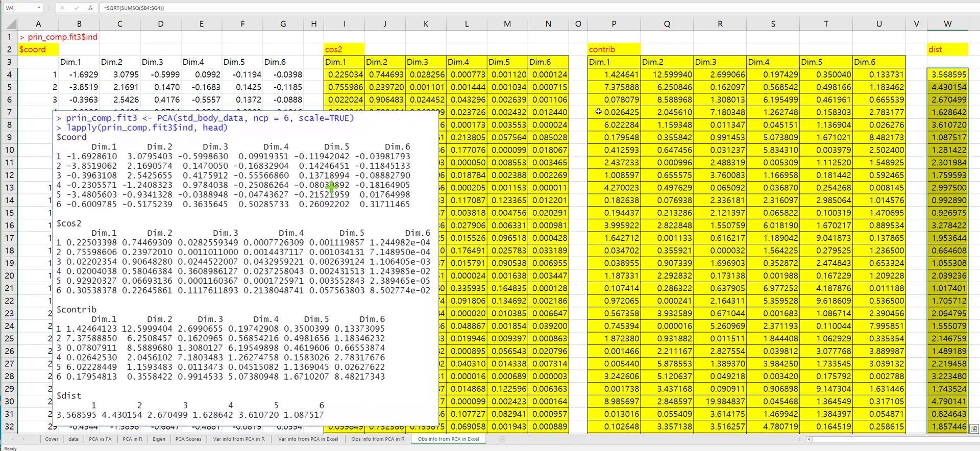
Step: Review the formulas in P4, I4 and P5 to compare cos2 and contribution ranges
click(628, 78)
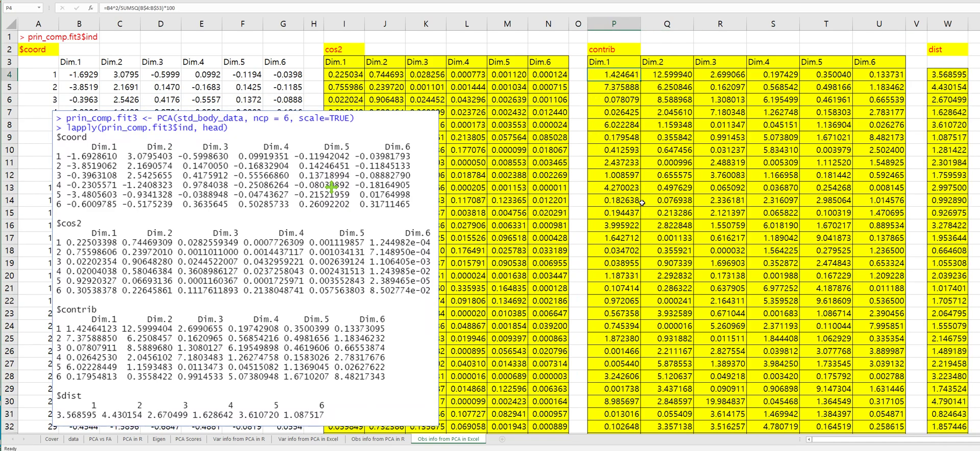
click(349, 77)
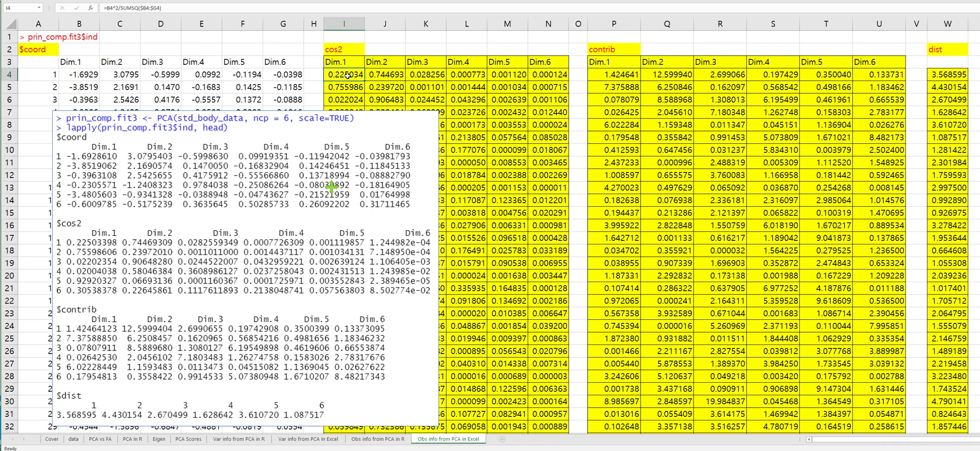
click(143, 11)
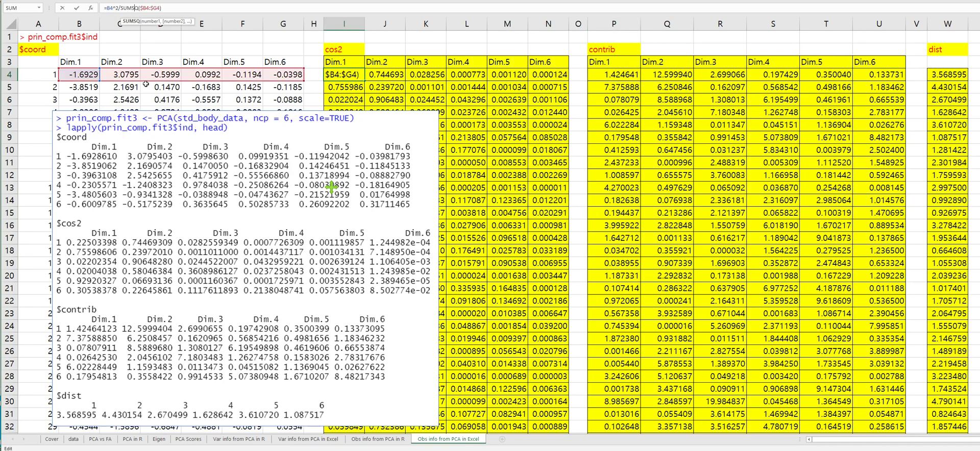
key(Escape)
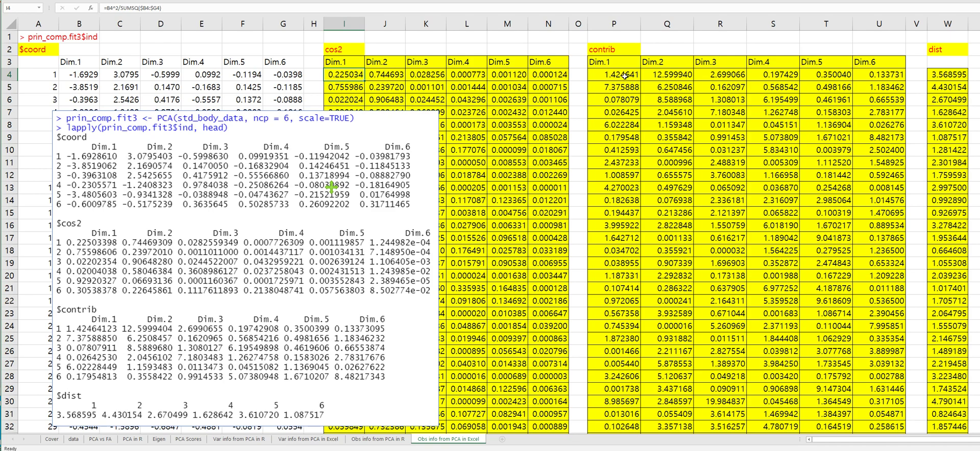
click(625, 75)
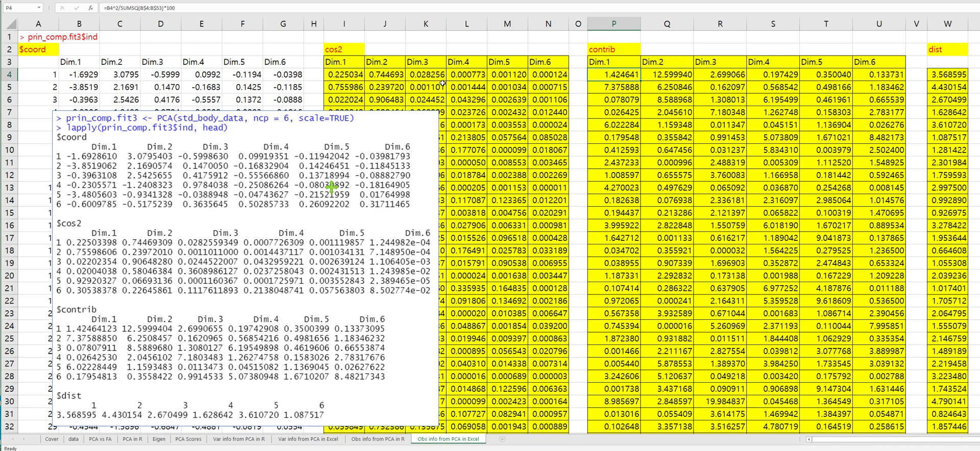
click(614, 85)
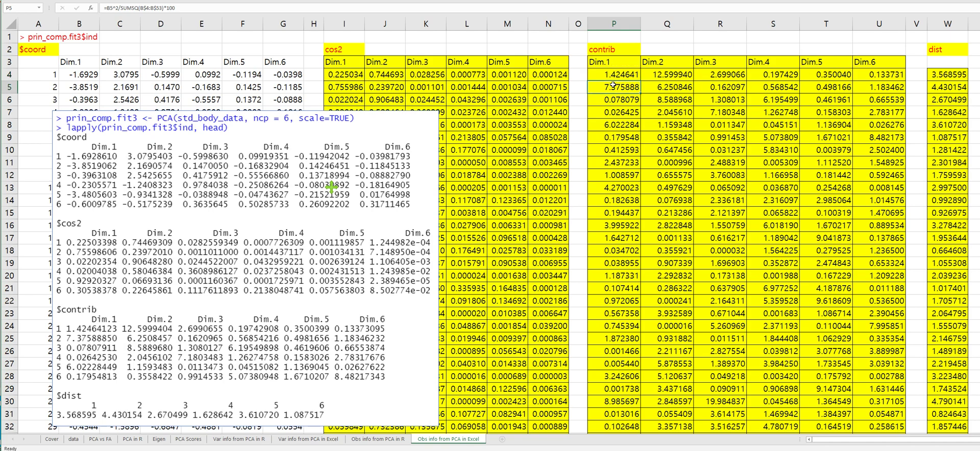
Step: Nudge the R output picture into place and check the contribution formula in row 8
drag(401, 137, 418, 158)
click(615, 124)
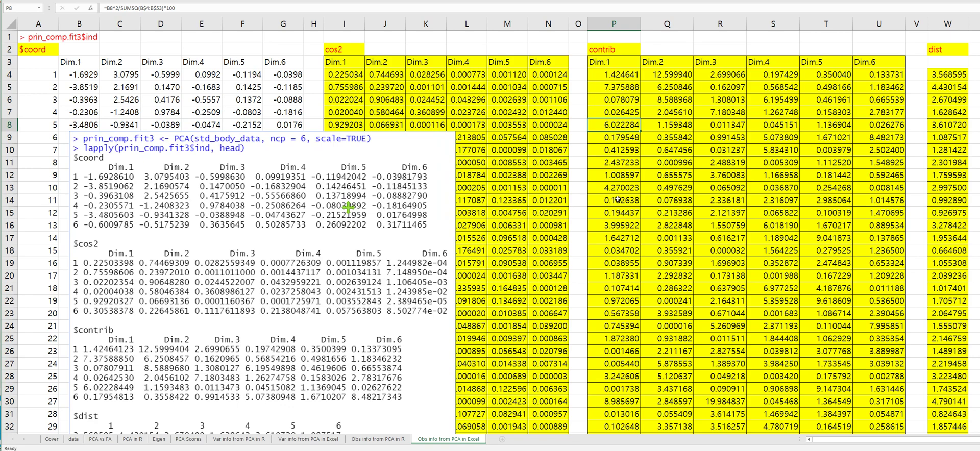
key(ctrl+z)
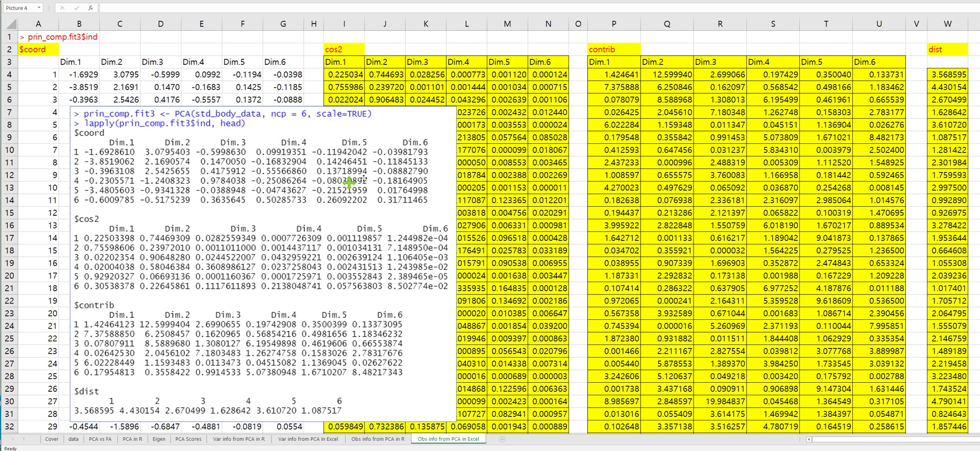